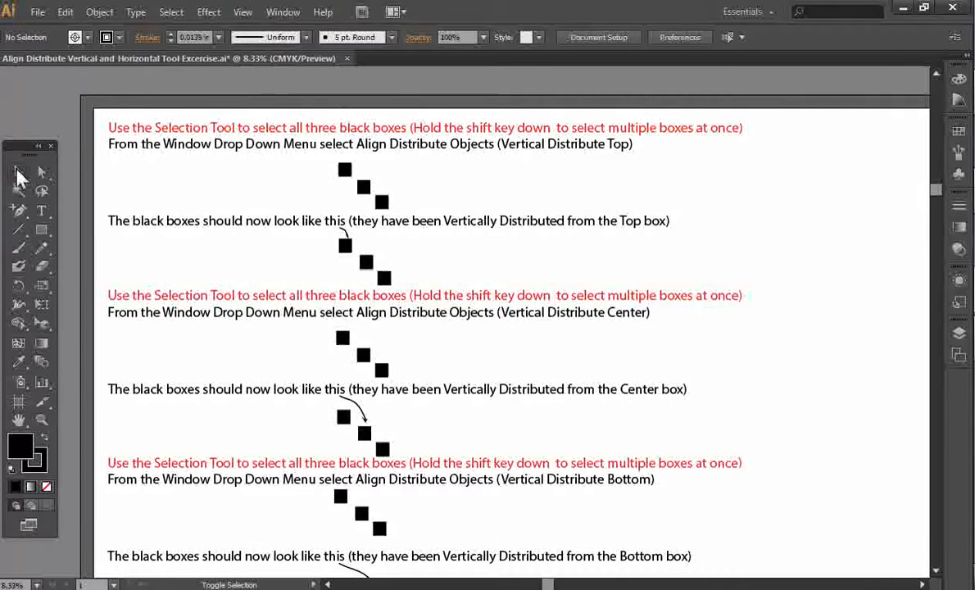
# Select the three black boxes of the Vertical Distribute Top exercise and apply Vertical Distribute Top to them
pyautogui.click(345, 170)
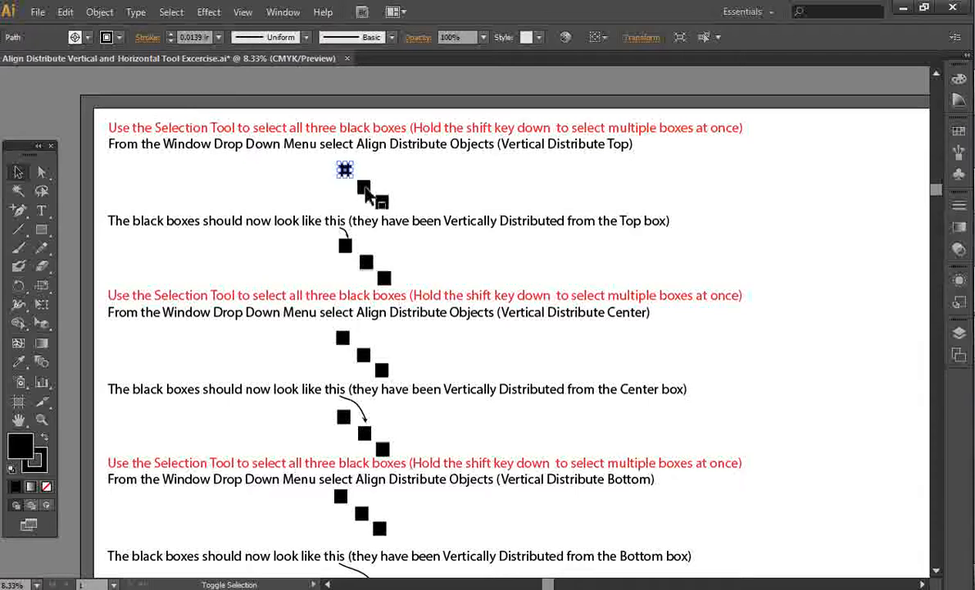
pyautogui.keyDown('shift'); pyautogui.click(364, 190); pyautogui.keyUp('shift')
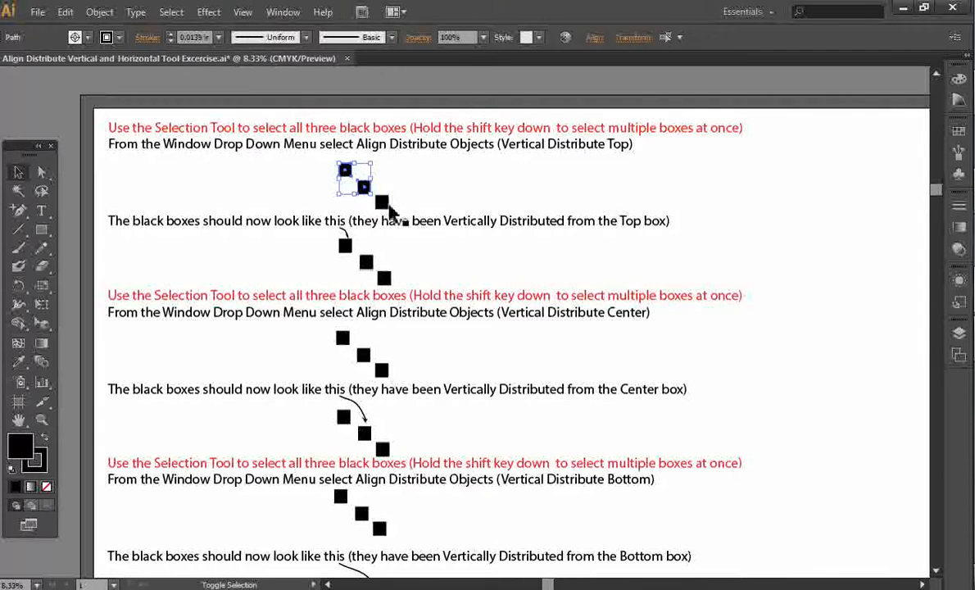
pyautogui.keyDown('shift'); pyautogui.click(383, 203); pyautogui.keyUp('shift')
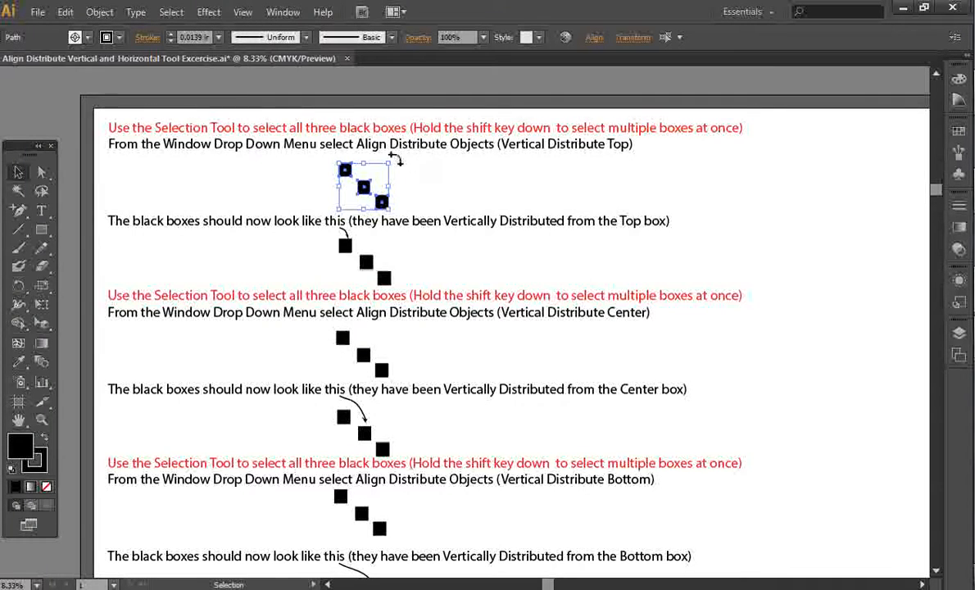
pyautogui.click(286, 13)
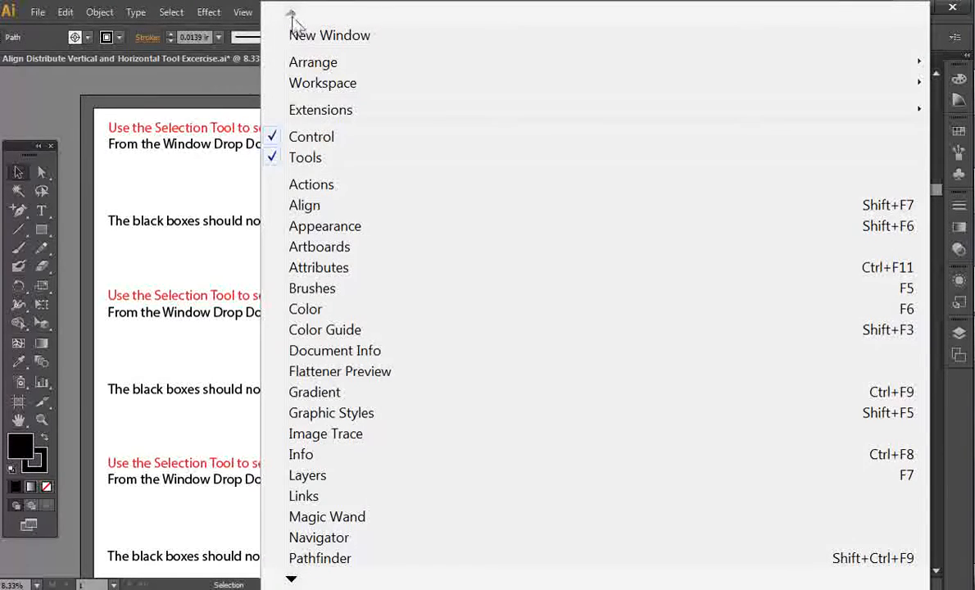
pyautogui.click(295, 206)
pyautogui.moveTo(741, 206); pyautogui.dragTo(772, 182)
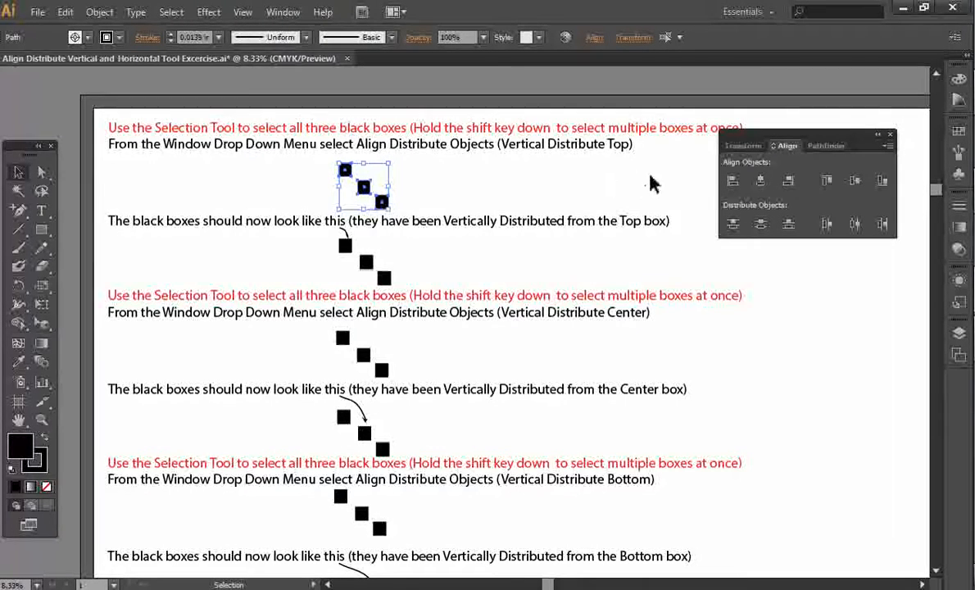
pyautogui.click(733, 226)
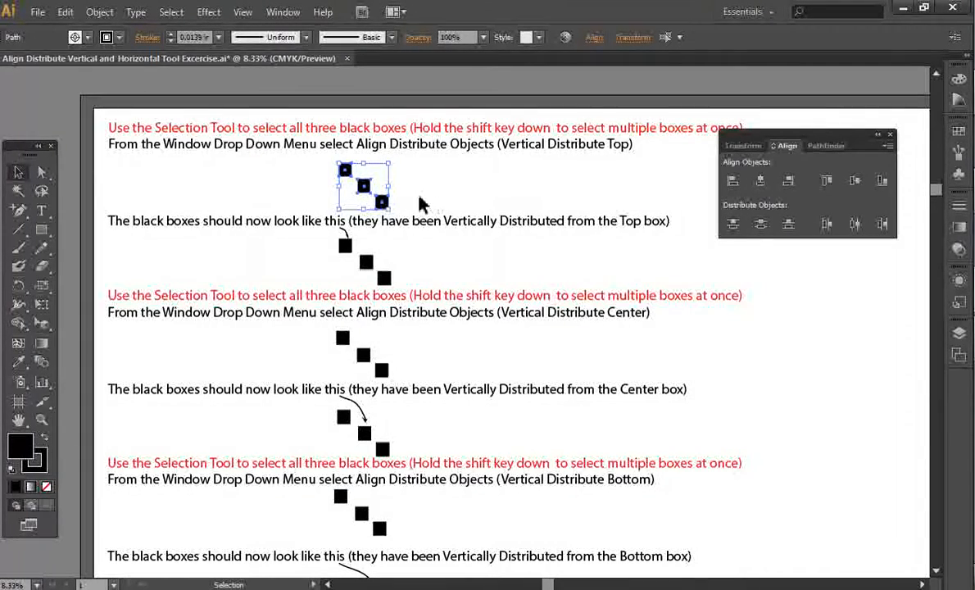
# Redo the undone Vertical Distribute Top alignment on the three boxes of the first exercise
pyautogui.hotkey('ctrl', '=')
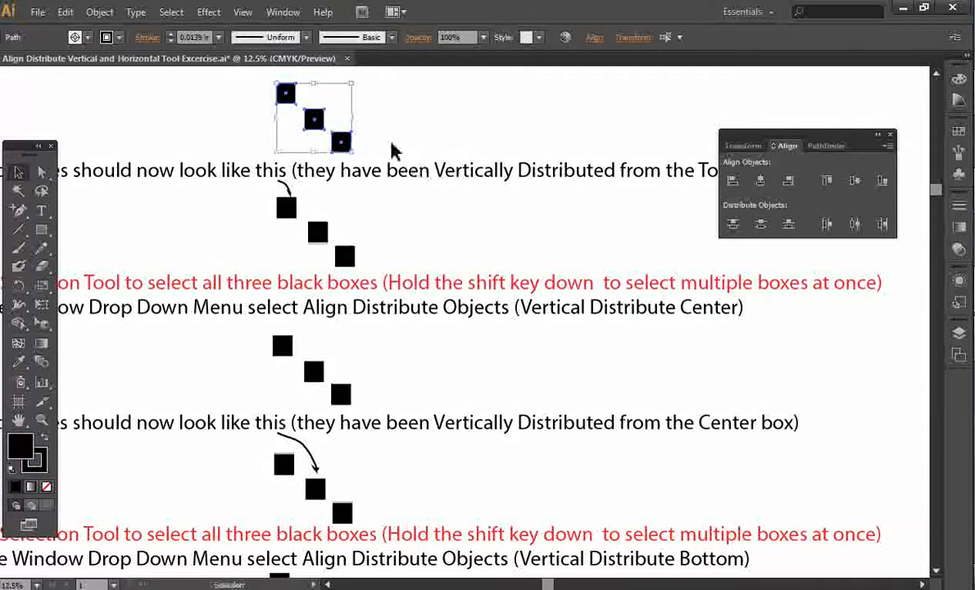
pyautogui.click(65, 13)
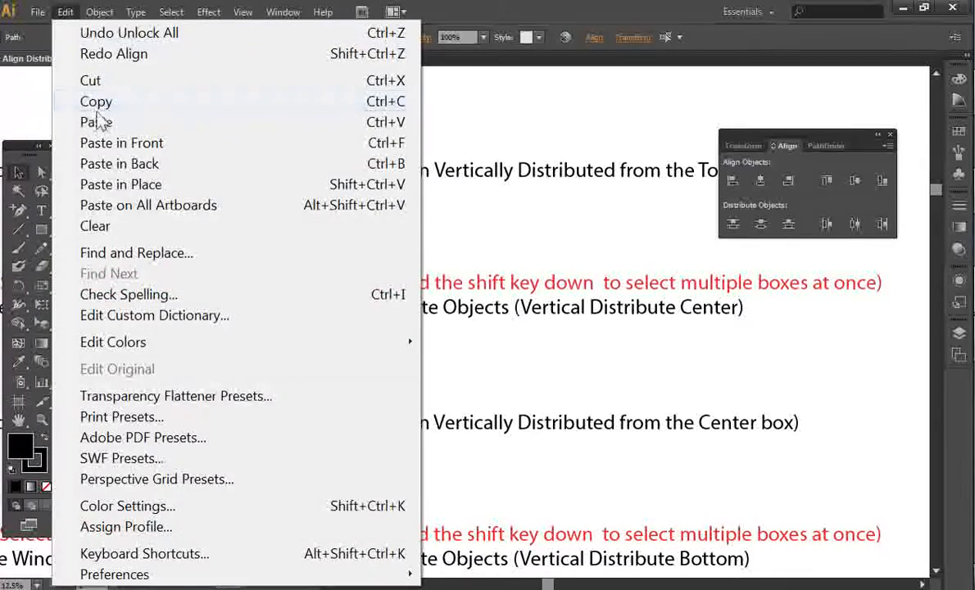
pyautogui.click(121, 54)
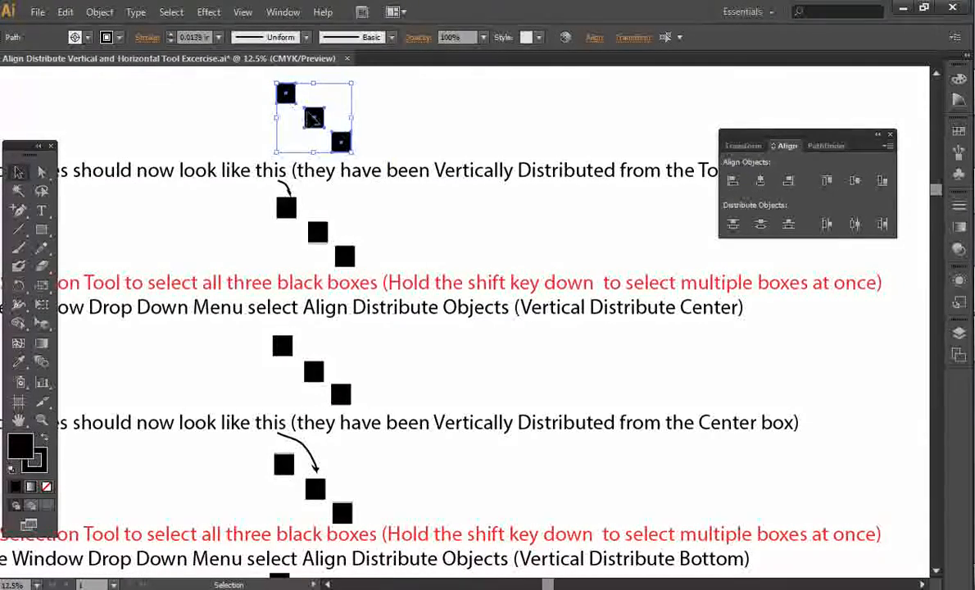
pyautogui.click(733, 226)
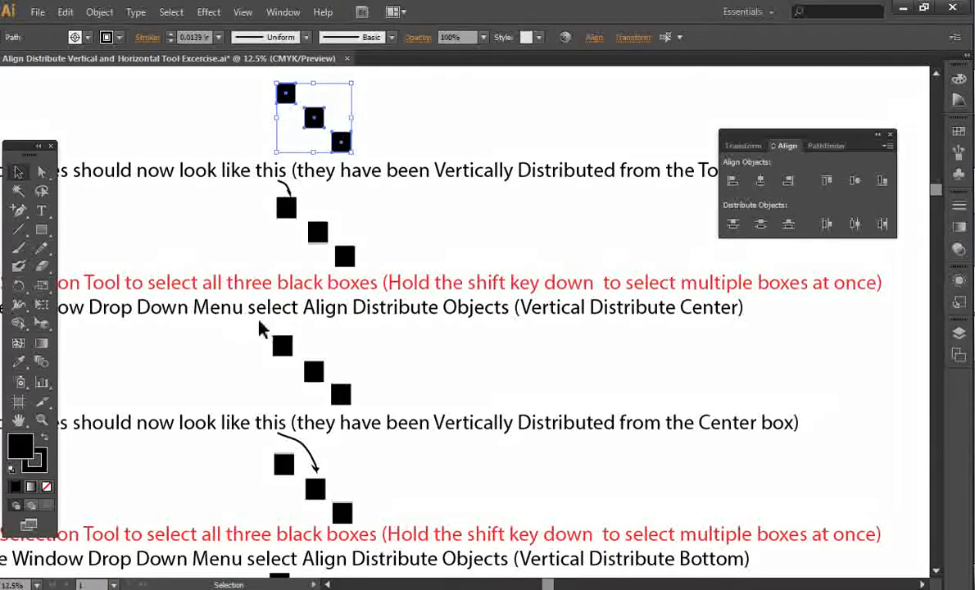
# Examine the example result of the Vertical Distribute Top exercise, selecting the grey reference boxes behind the black ones
pyautogui.click(18, 419)
pyautogui.moveTo(215, 233); pyautogui.dragTo(305, 217)
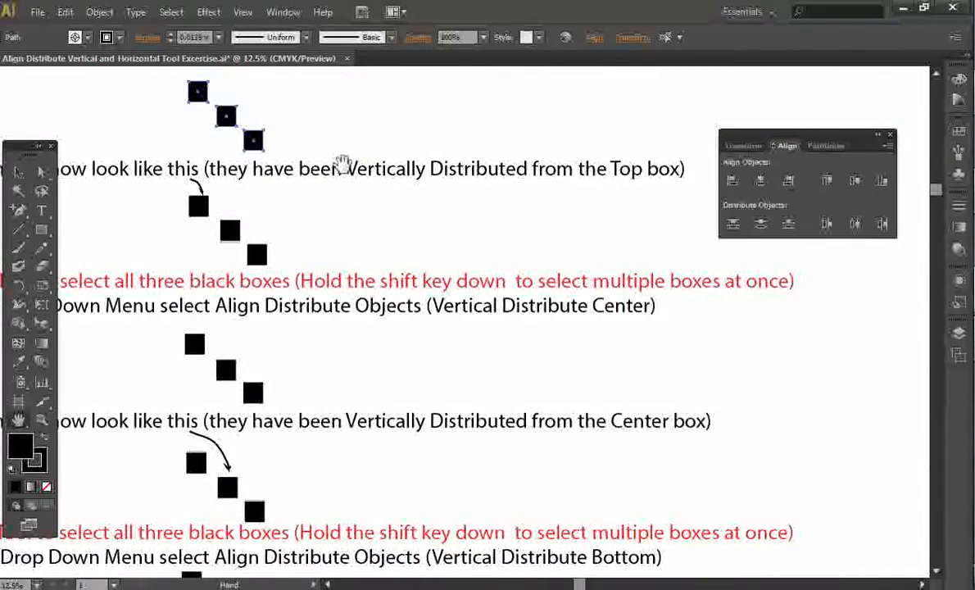
pyautogui.hotkey('ctrl', '+')
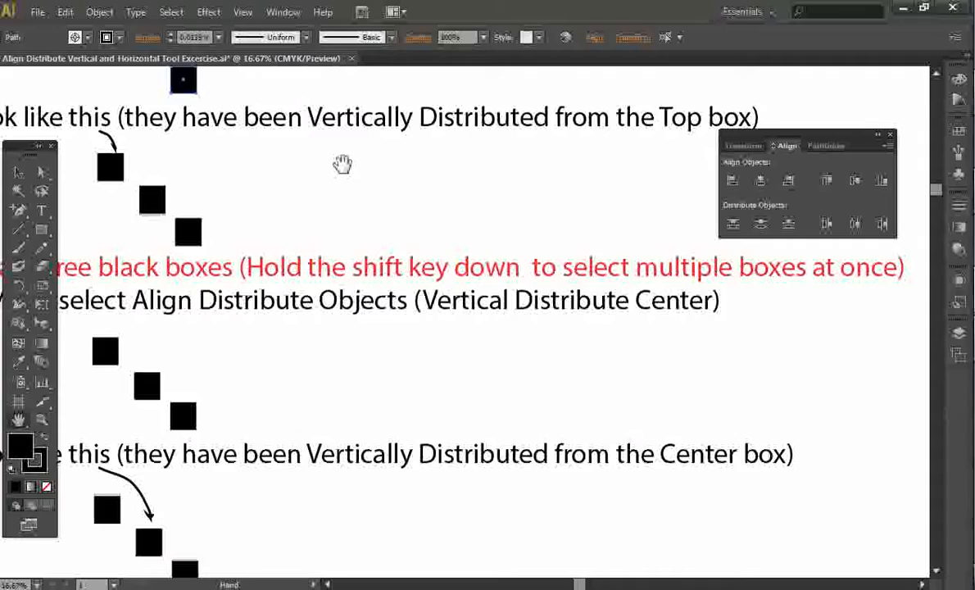
pyautogui.hotkey('ctrl', '+')
pyautogui.hotkey('ctrl', '+')
pyautogui.hotkey('ctrl', '+')
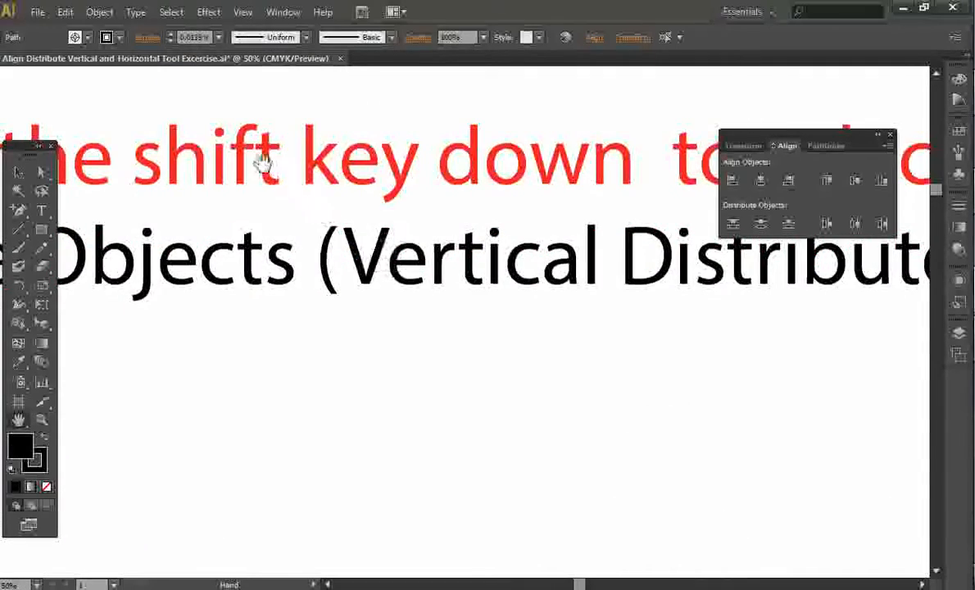
pyautogui.moveTo(143, 78); pyautogui.dragTo(458, 273)
pyautogui.moveTo(272, 205); pyautogui.dragTo(648, 299)
pyautogui.moveTo(356, 221); pyautogui.dragTo(401, 218)
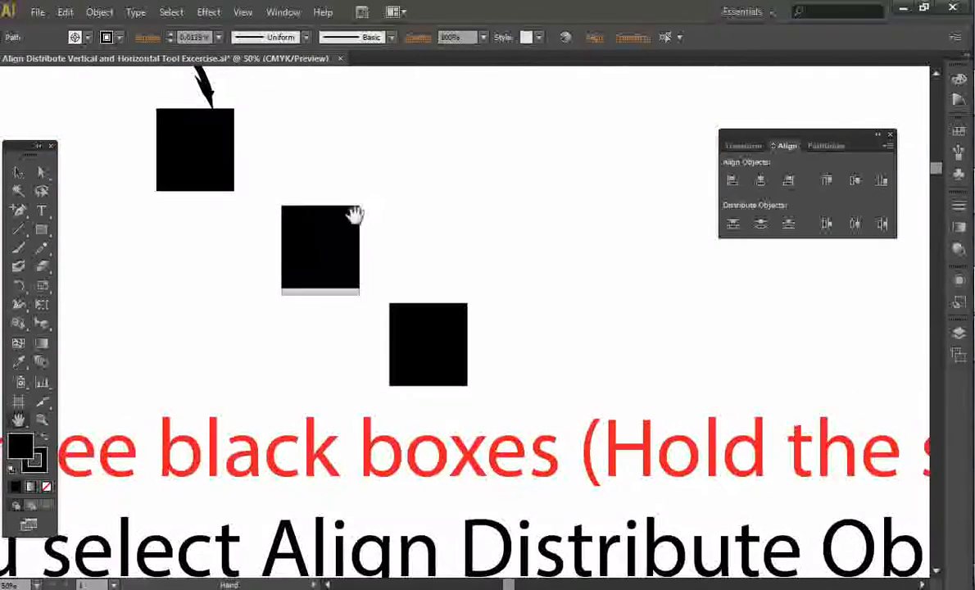
pyautogui.press('v')
pyautogui.click(320, 295)
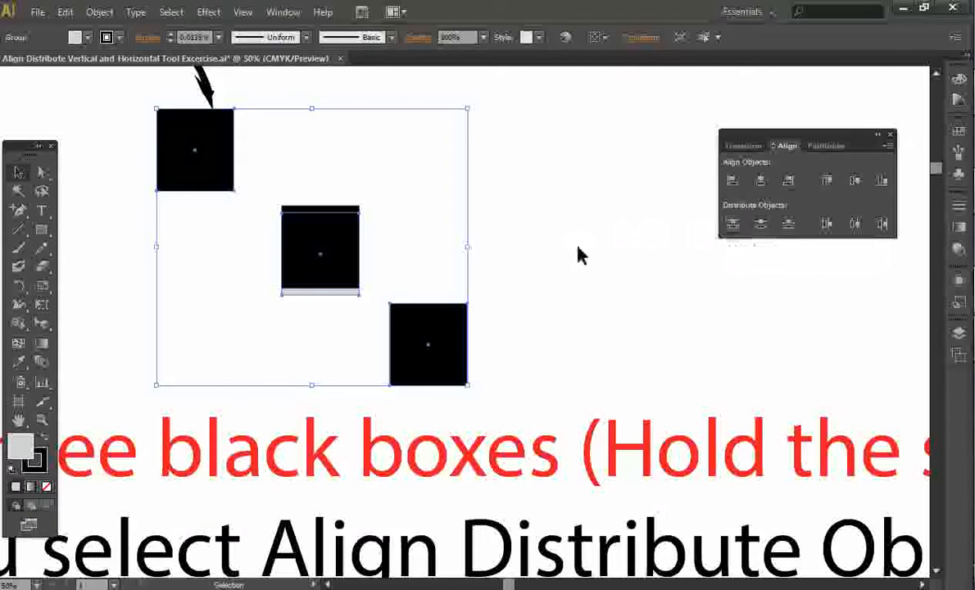
pyautogui.click(492, 252)
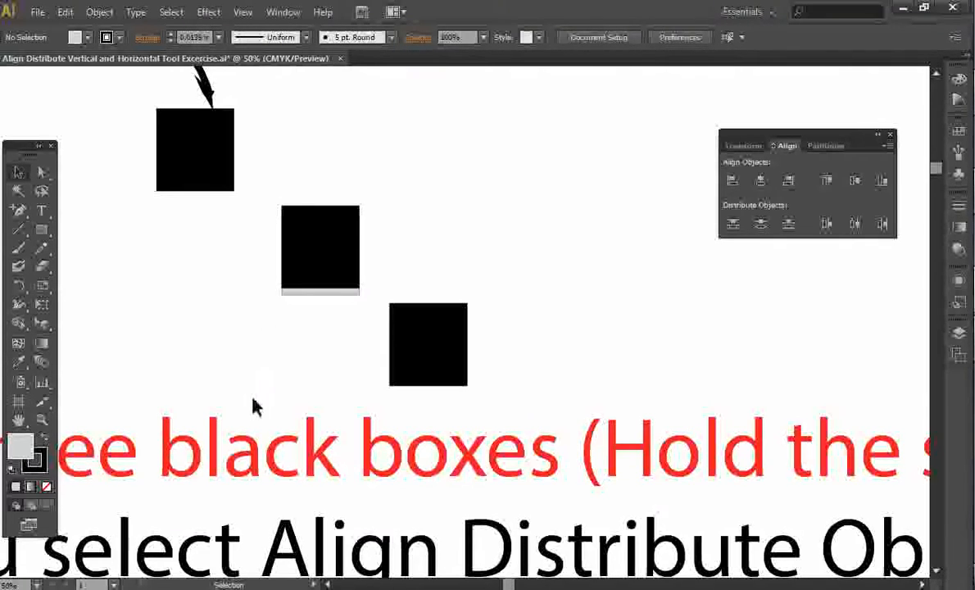
# Select the black boxes of the Vertical Distribute Top example and compare their spacing with the grey originals
pyautogui.hotkey('ctrl', 'a')
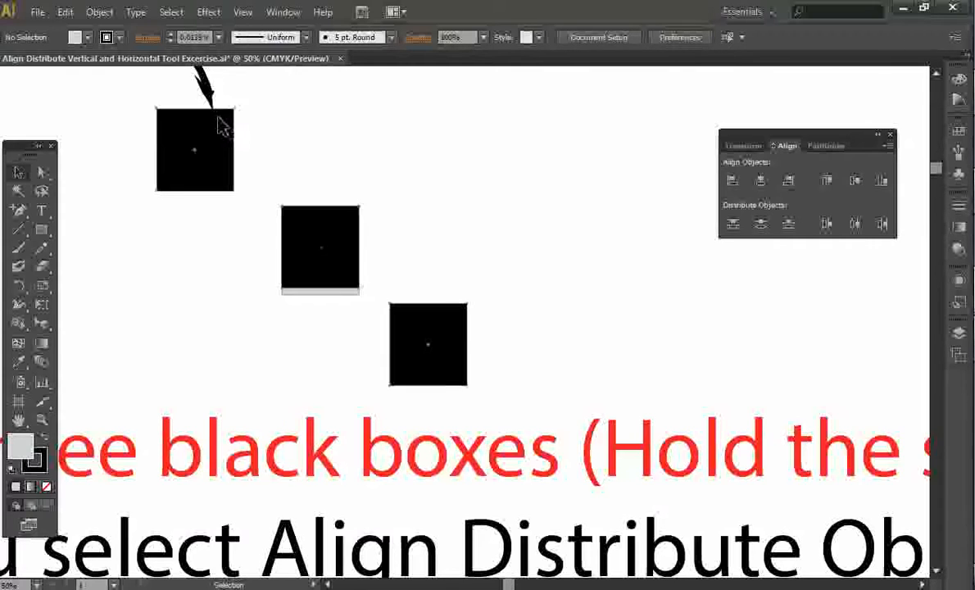
pyautogui.click(220, 124)
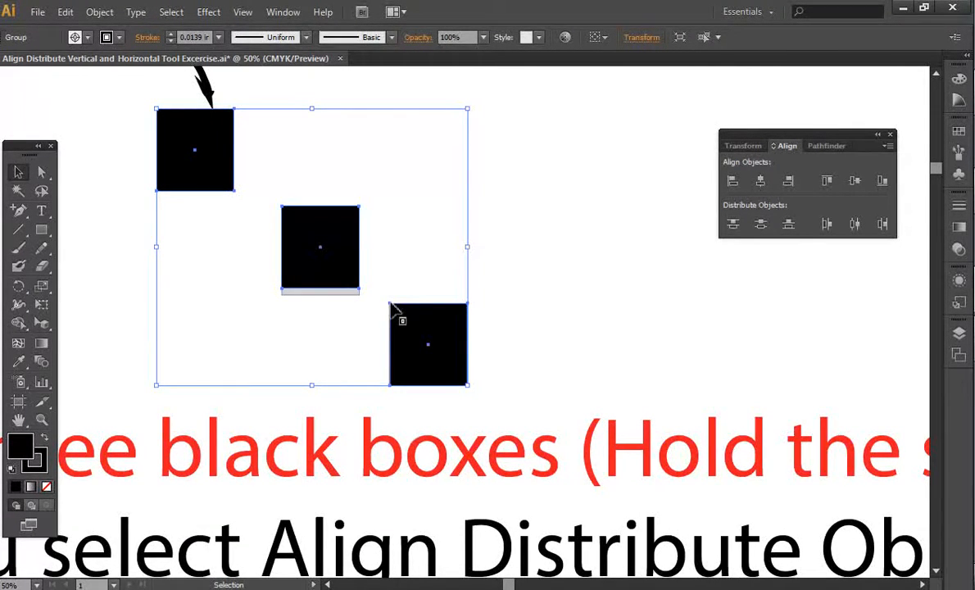
pyautogui.click(278, 205)
pyautogui.click(226, 186)
pyautogui.hotkey('ctrl', '+')
pyautogui.hotkey('ctrl', '+')
pyautogui.hotkey('ctrl', '-')
pyautogui.hotkey('ctrl', '-')
# Select the three black boxes of the Vertical Distribute Center exercise and apply Vertical Distribute Center to them
pyautogui.press('-')
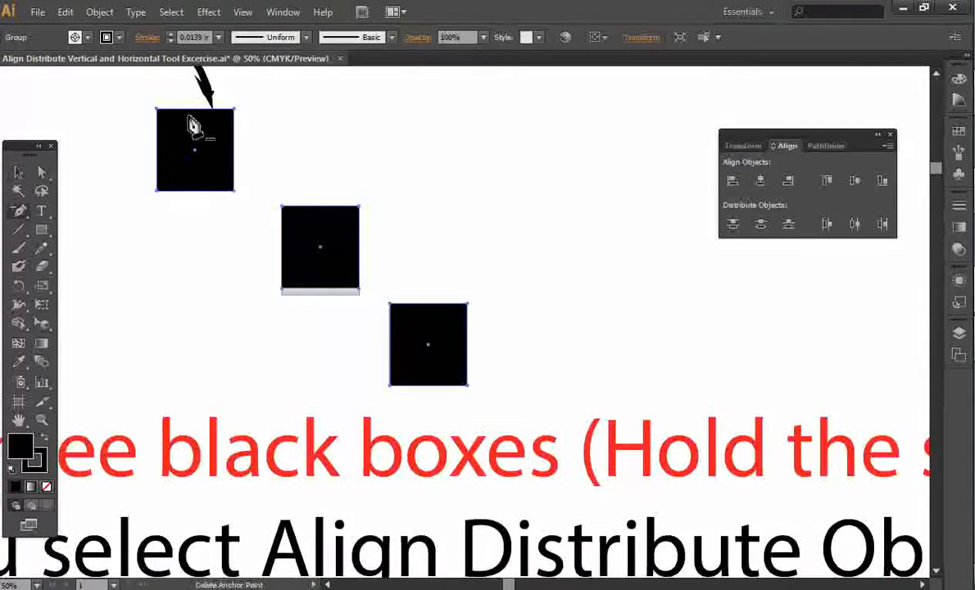
pyautogui.hotkey('ctrl', '-')
pyautogui.hotkey('ctrl', '-')
pyautogui.hotkey('ctrl', '-')
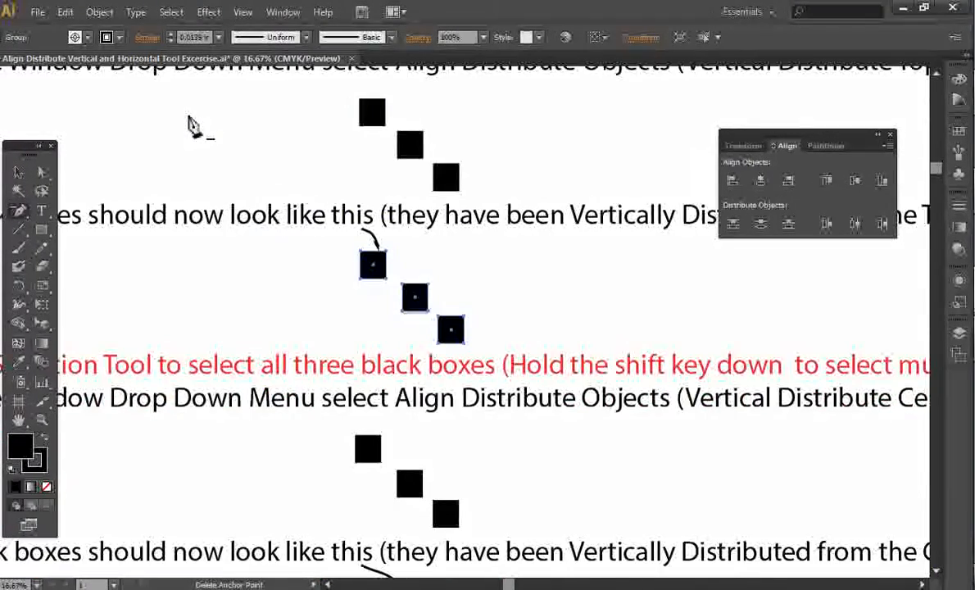
pyautogui.hotkey('ctrl', '-')
pyautogui.click(19, 421)
pyautogui.moveTo(224, 348); pyautogui.dragTo(416, 256)
pyautogui.press('v')
pyautogui.click(407, 282)
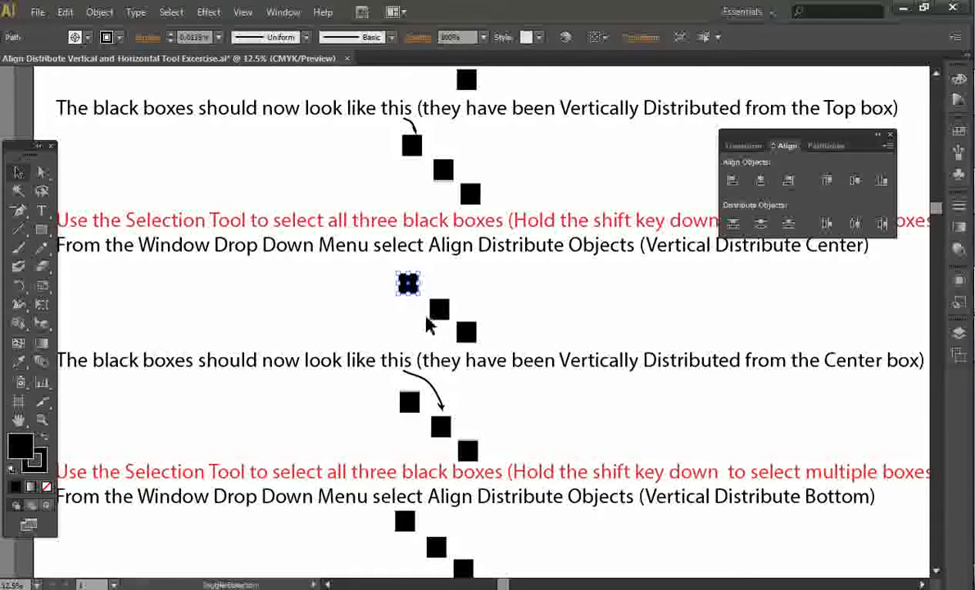
pyautogui.keyDown('shift'); pyautogui.click(438, 311); pyautogui.keyUp('shift')
pyautogui.keyDown('shift'); pyautogui.click(466, 331); pyautogui.keyUp('shift')
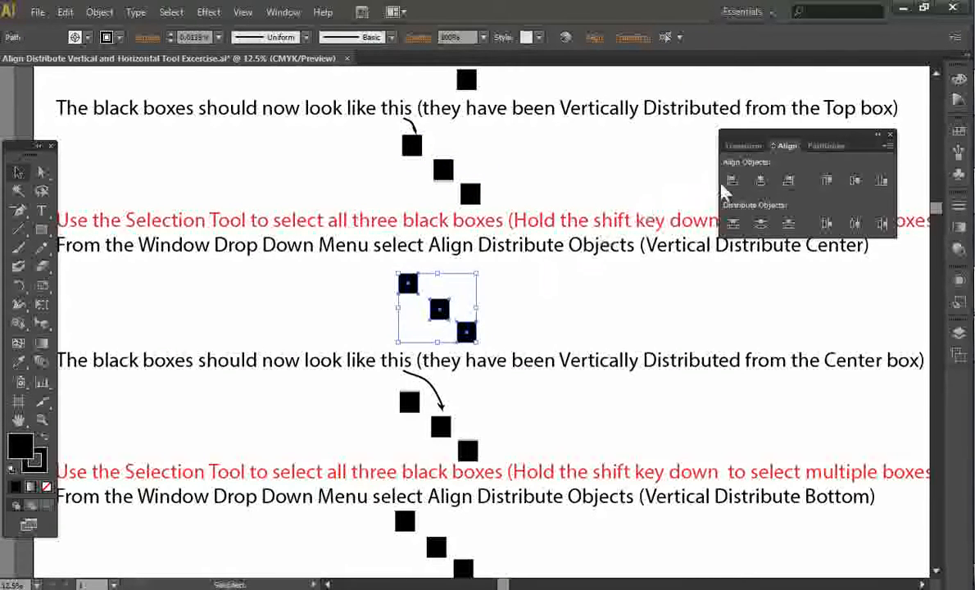
pyautogui.click(761, 226)
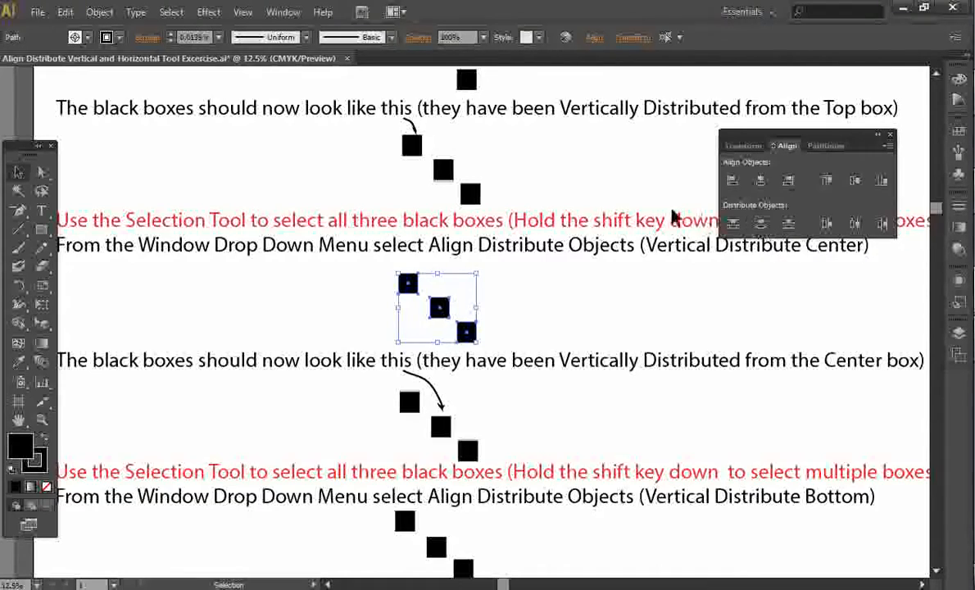
# Examine the example result of the Vertical Distribute Center exercise and compare it with the distributed boxes
pyautogui.click(18, 419)
pyautogui.moveTo(80, 412); pyautogui.dragTo(178, 293)
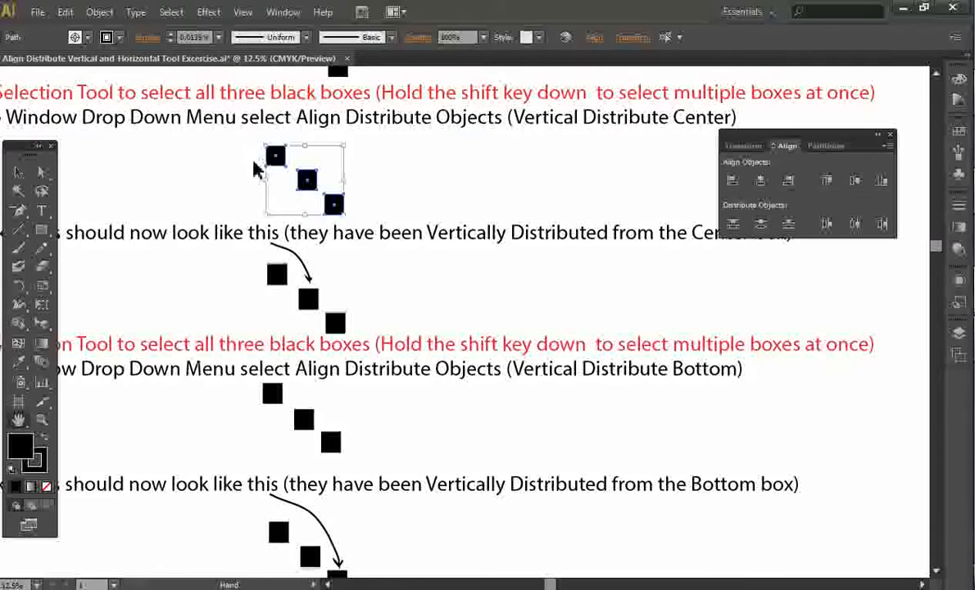
pyautogui.hotkey('ctrl', '+')
pyautogui.hotkey('ctrl', '+')
pyautogui.hscroll(-4, 409, 295)
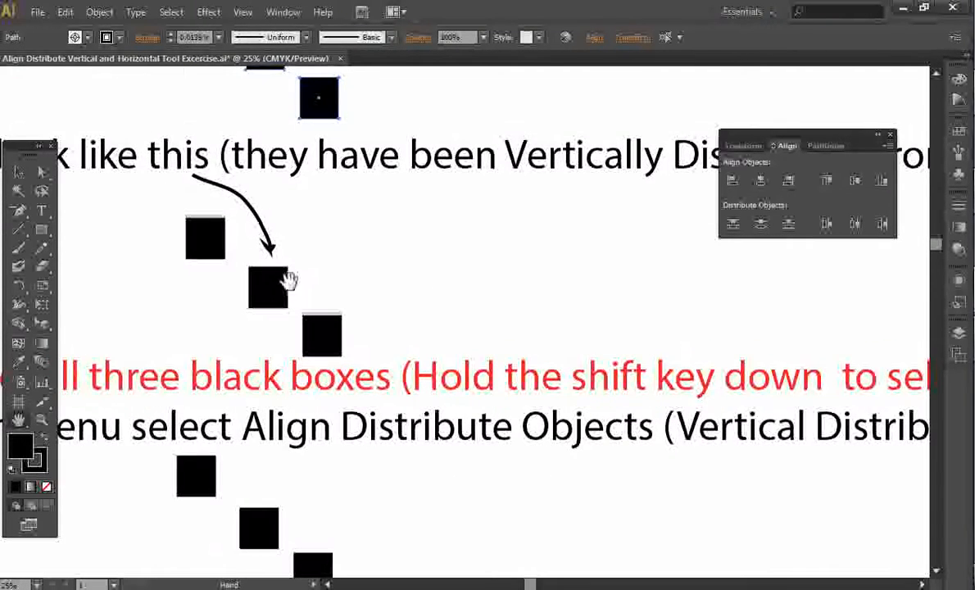
pyautogui.press('v')
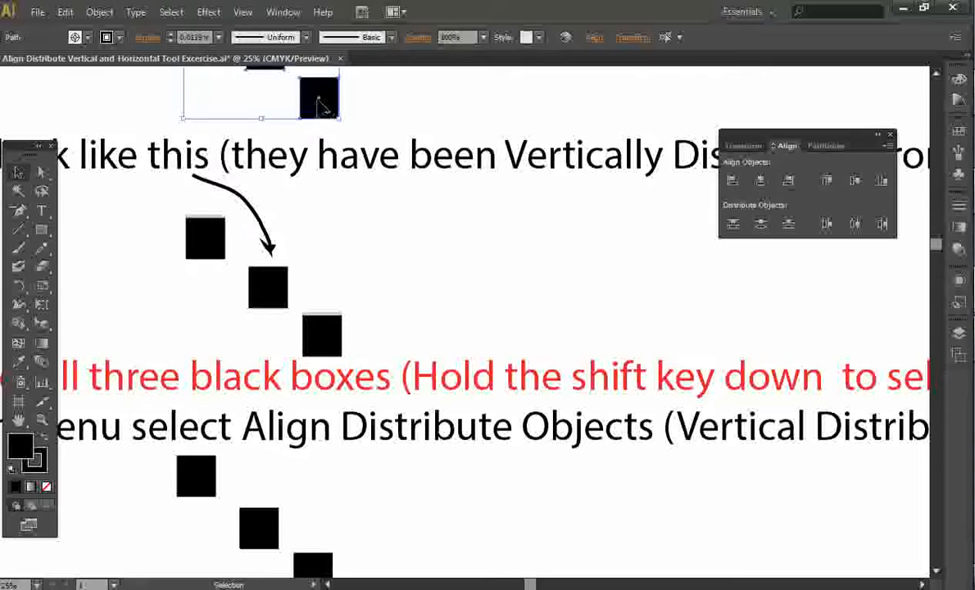
# Select the three black boxes of the Vertical Distribute Bottom exercise and apply Vertical Distribute Bottom to them
pyautogui.click(18, 420)
pyautogui.moveTo(164, 352); pyautogui.dragTo(446, 276)
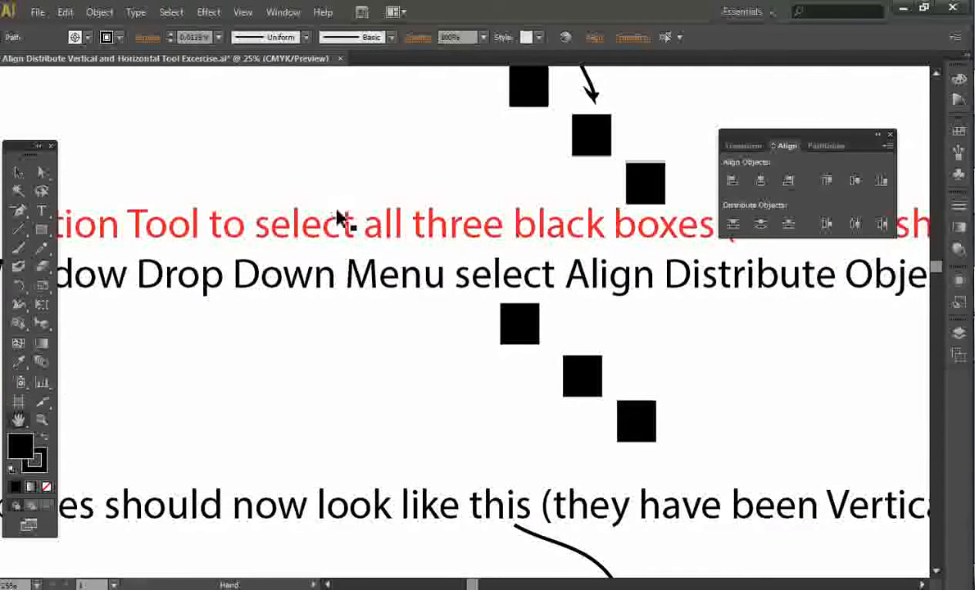
pyautogui.hotkey('ctrl', '-')
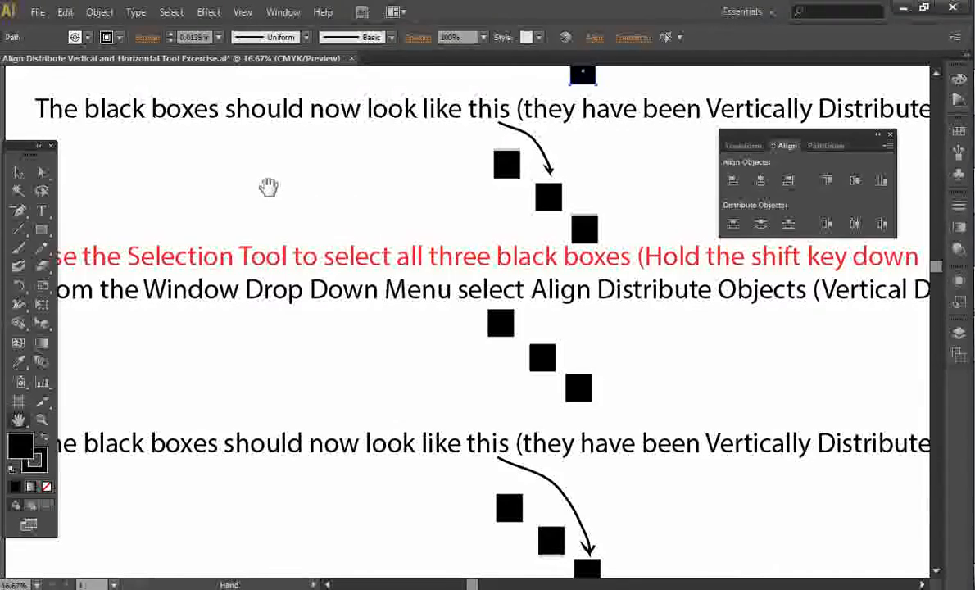
pyautogui.hotkey('ctrl', '-')
pyautogui.moveTo(275, 305); pyautogui.dragTo(410, 300)
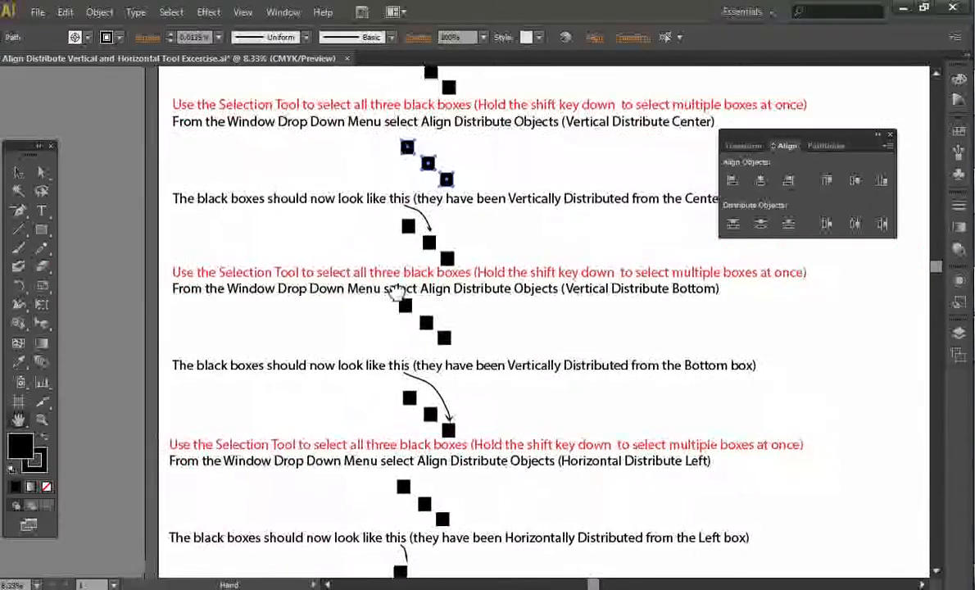
pyautogui.press('v')
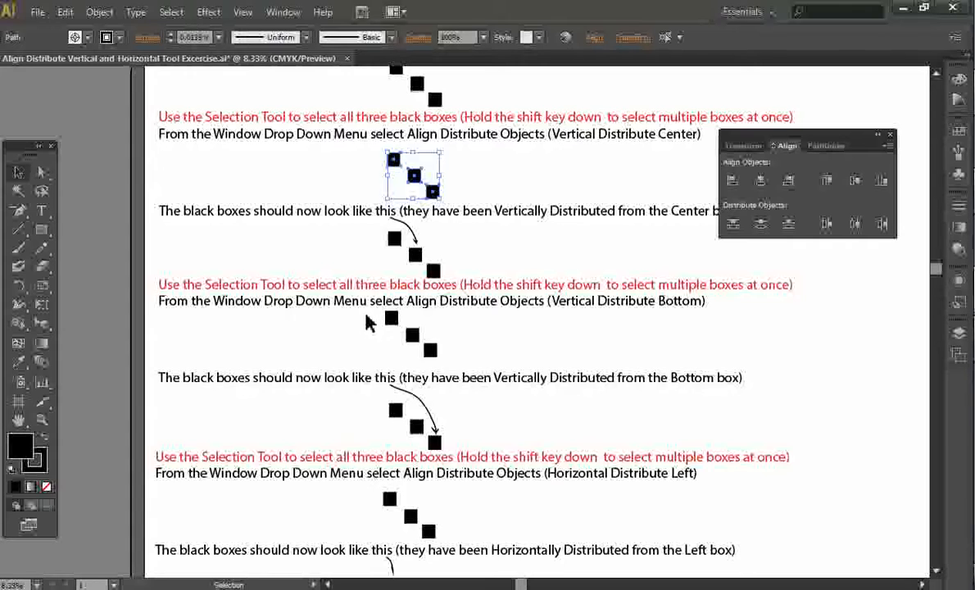
pyautogui.moveTo(367, 314); pyautogui.dragTo(482, 363)
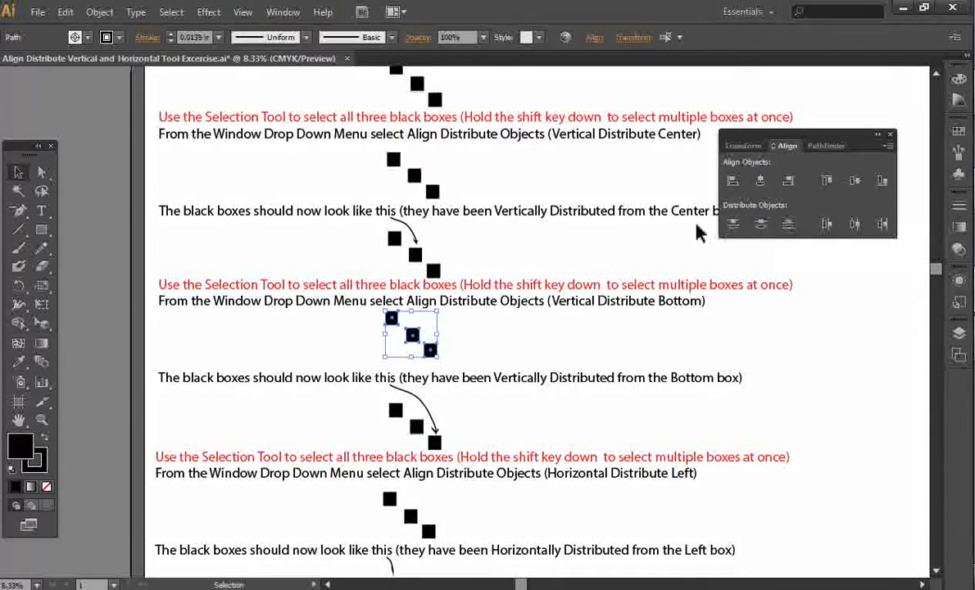
pyautogui.hotkey('ctrl', '=')
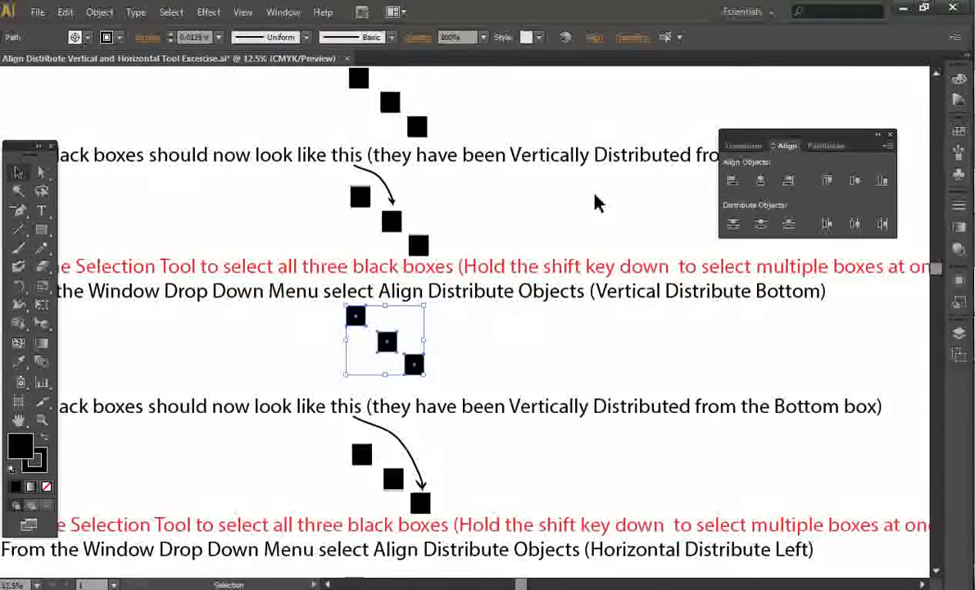
pyautogui.hotkey('ctrl', '=')
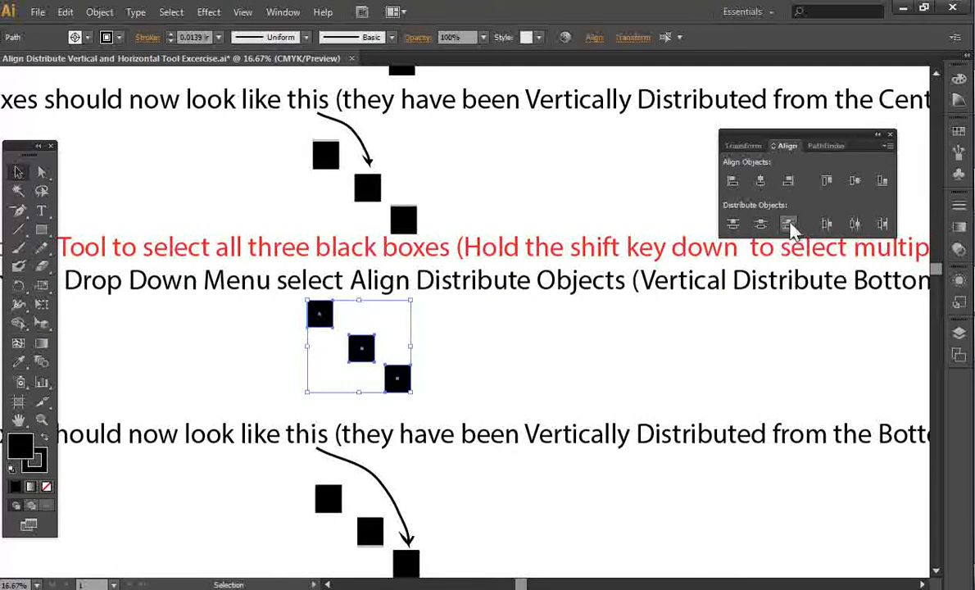
pyautogui.click(789, 226)
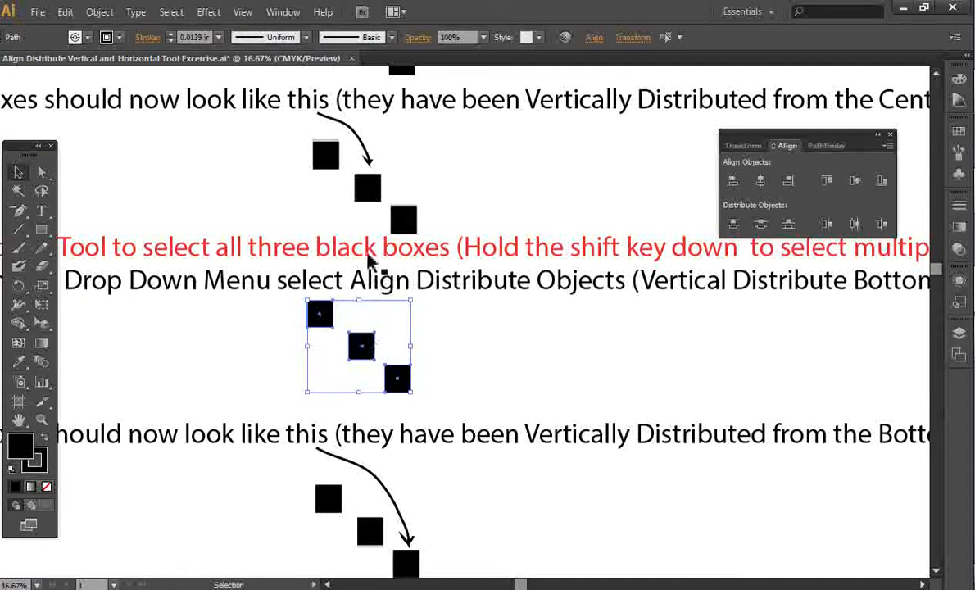
pyautogui.hotkey('ctrl', '+')
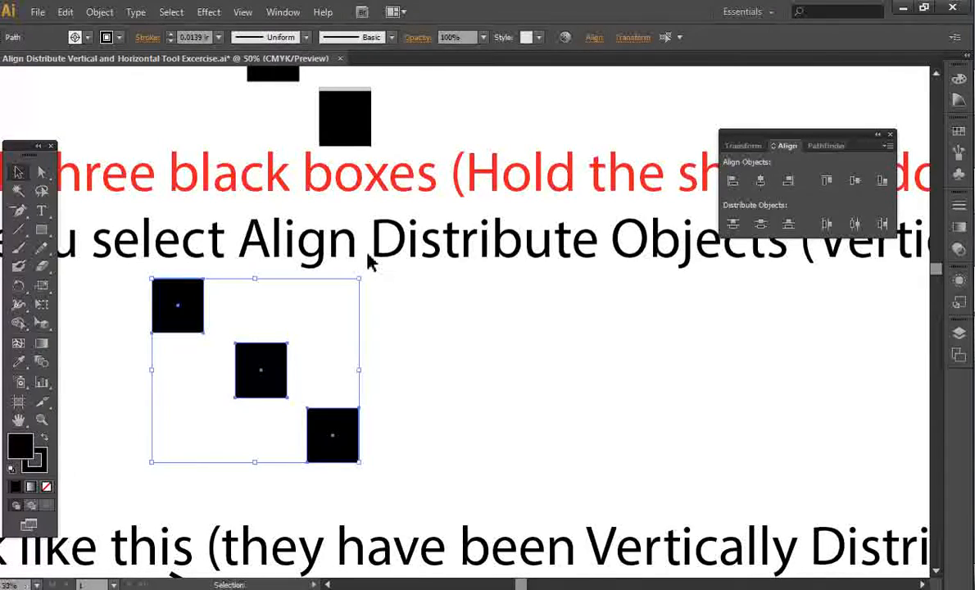
# Undo the Vertical Distribute Bottom applied to the three black boxes, check the gaps between them and deselect them
pyautogui.hotkey('ctrl', '+')
pyautogui.click(18, 420)
pyautogui.moveTo(209, 413); pyautogui.dragTo(412, 335)
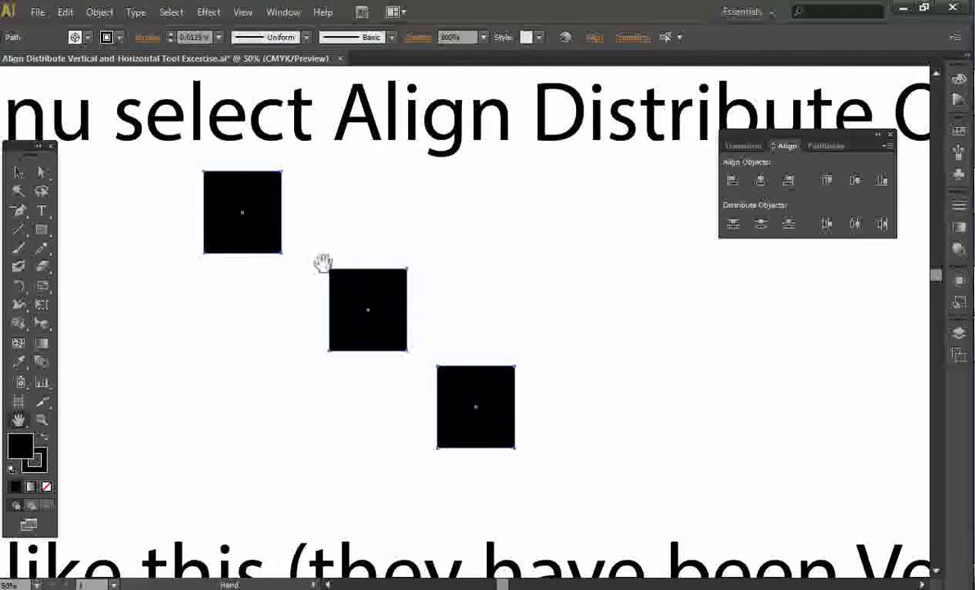
pyautogui.press('v')
pyautogui.hotkey('ctrl', 'a')
pyautogui.click(277, 245)
pyautogui.click(333, 279)
pyautogui.click(438, 368)
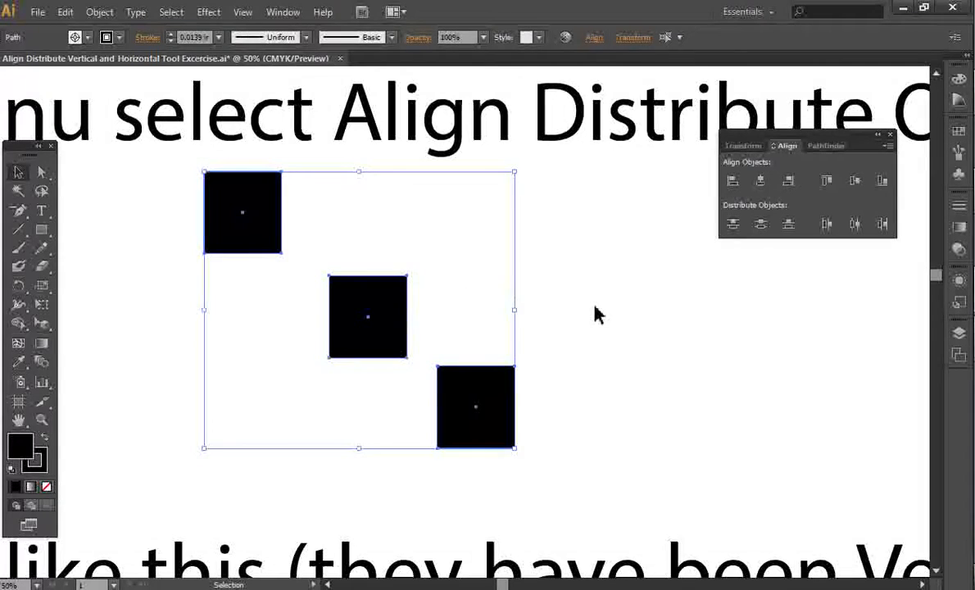
pyautogui.click(619, 305)
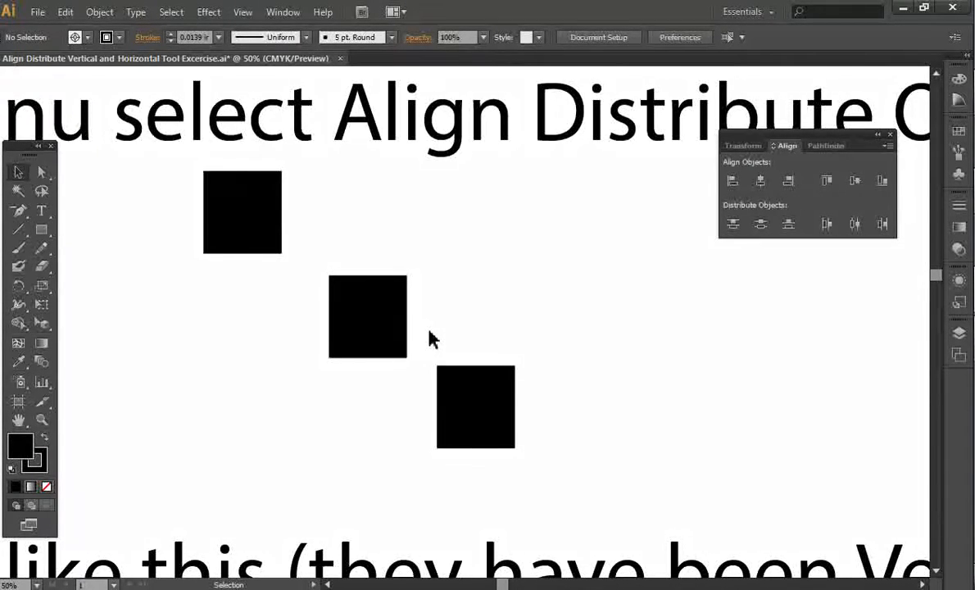
# Examine the example result of the Vertical Distribute Bottom exercise and compare it with the practice boxes above it
pyautogui.hotkey('ctrl', '-')
pyautogui.hotkey('ctrl', '-')
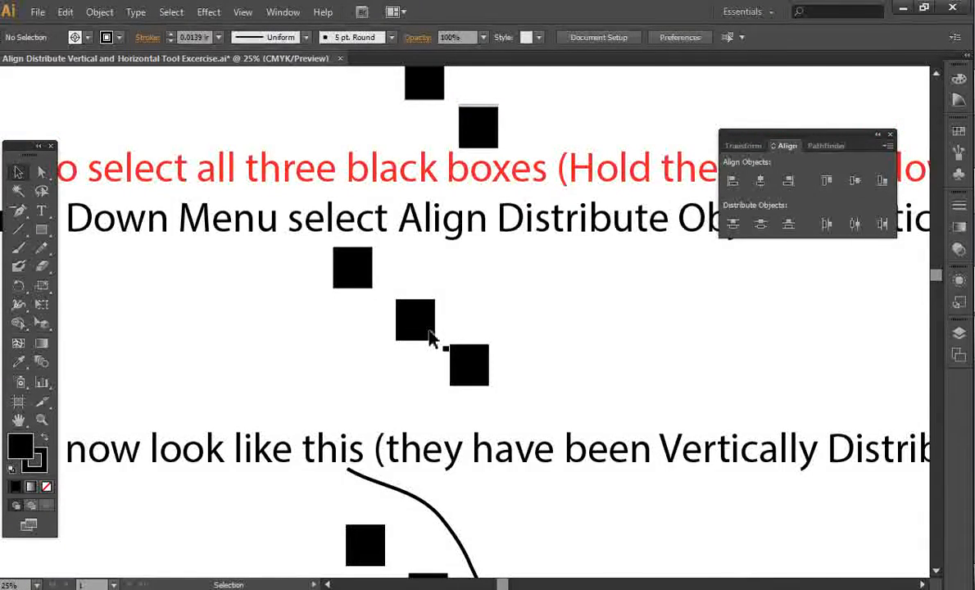
pyautogui.hotkey('ctrl', '-')
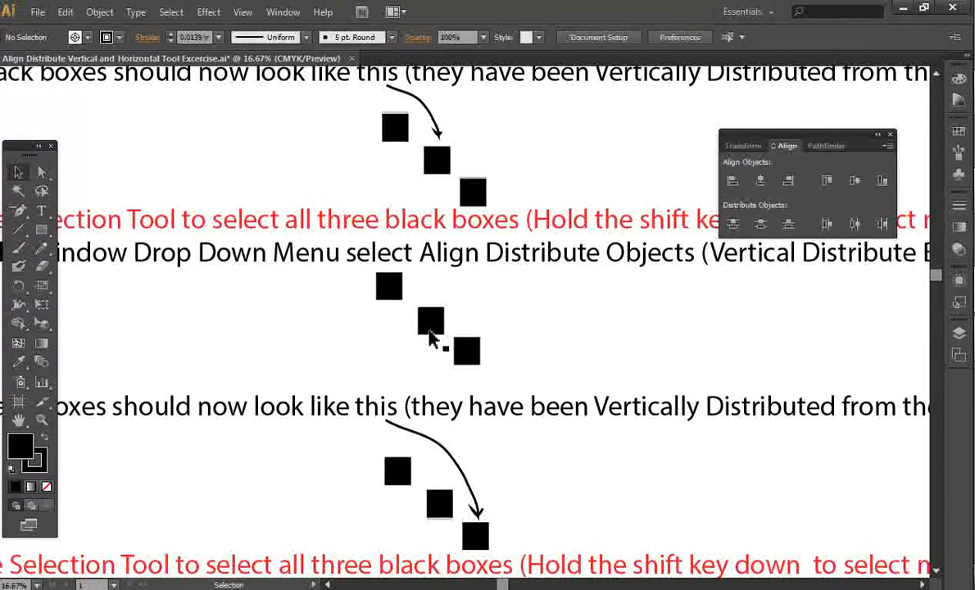
pyautogui.click(18, 419)
pyautogui.moveTo(359, 310); pyautogui.dragTo(484, 303)
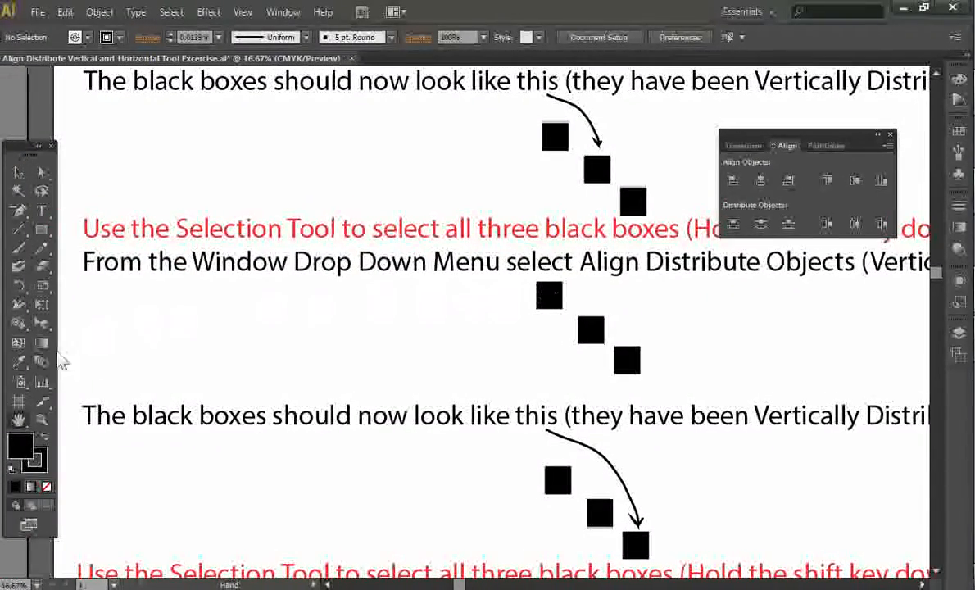
pyautogui.moveTo(404, 389); pyautogui.dragTo(449, 289)
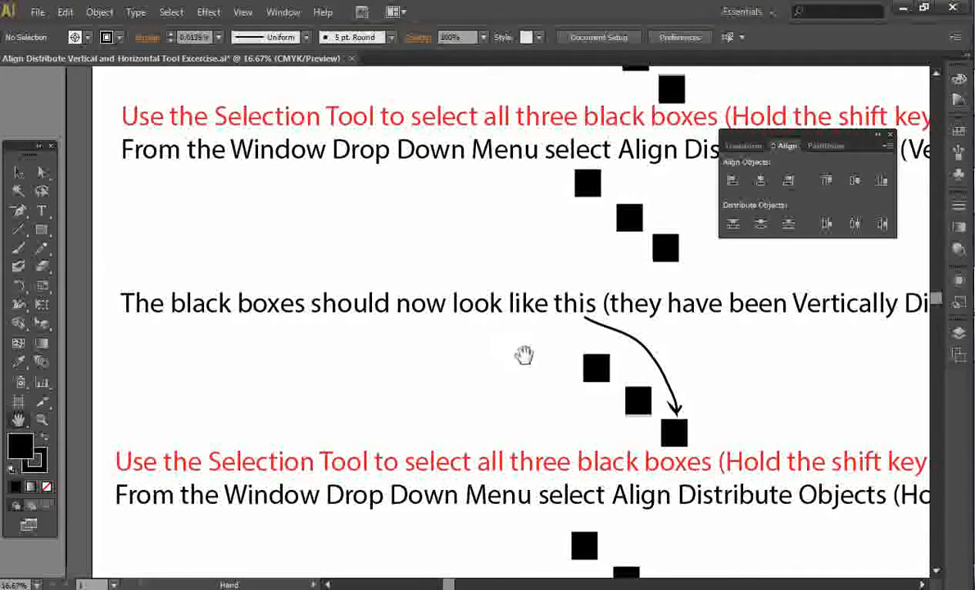
pyautogui.moveTo(525, 369); pyautogui.dragTo(510, 351)
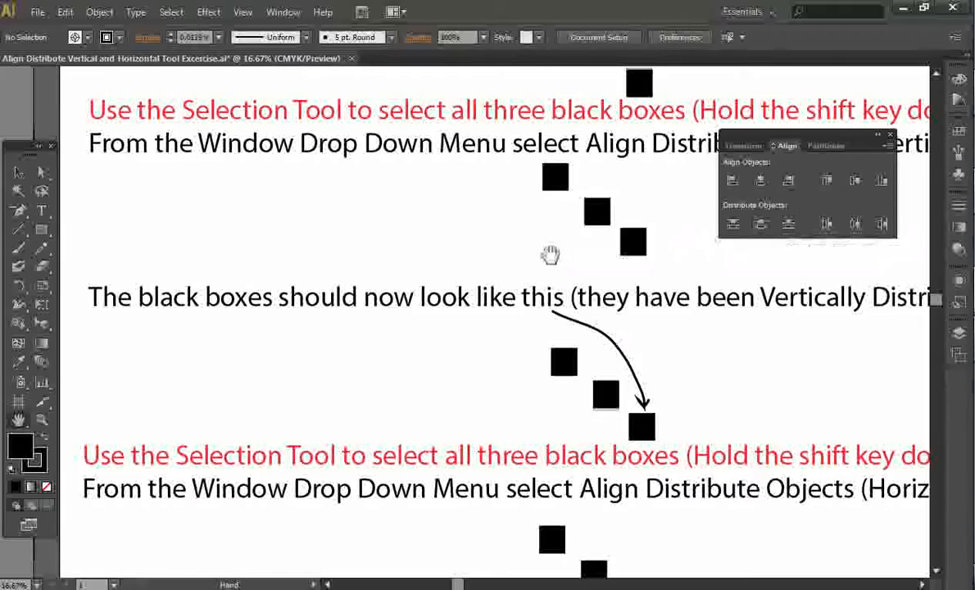
pyautogui.moveTo(371, 403); pyautogui.dragTo(364, 235)
# Select the three black boxes of the Horizontal Distribute Left exercise and apply Horizontal Distribute Left to them
pyautogui.hotkey('ctrl', '-')
pyautogui.hotkey('ctrl', '-')
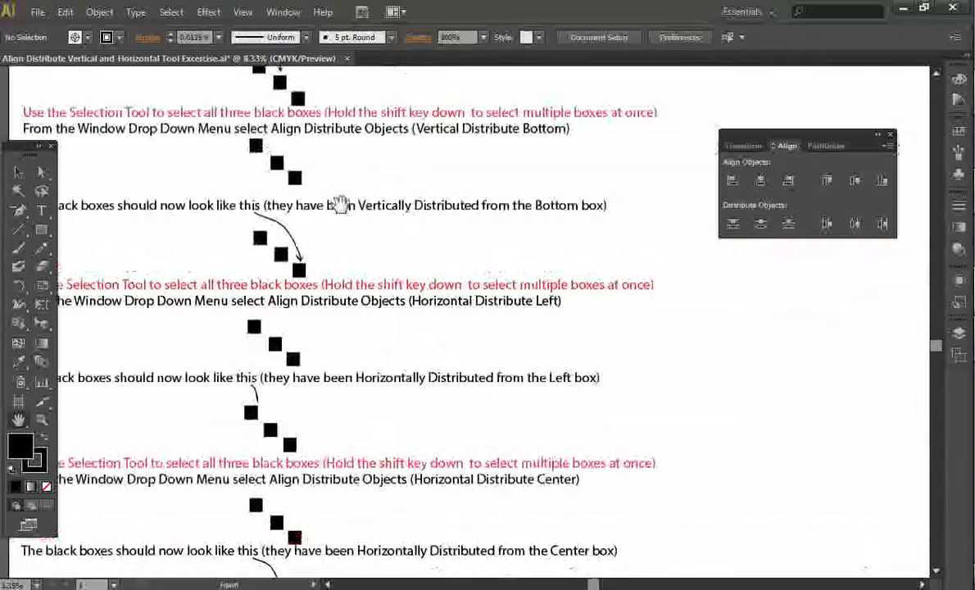
pyautogui.moveTo(301, 331); pyautogui.dragTo(373, 360)
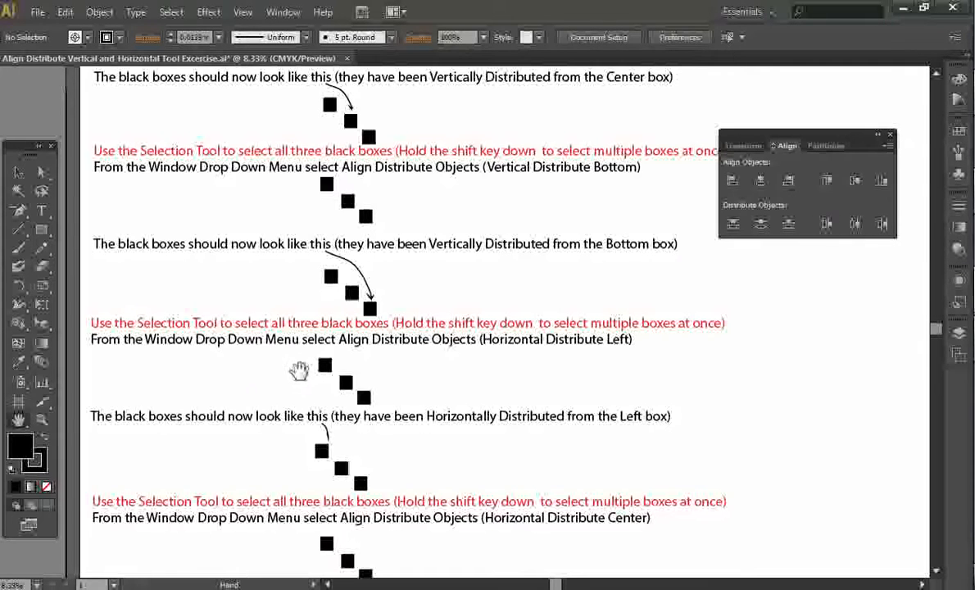
pyautogui.press('v')
pyautogui.moveTo(296, 359); pyautogui.dragTo(390, 403)
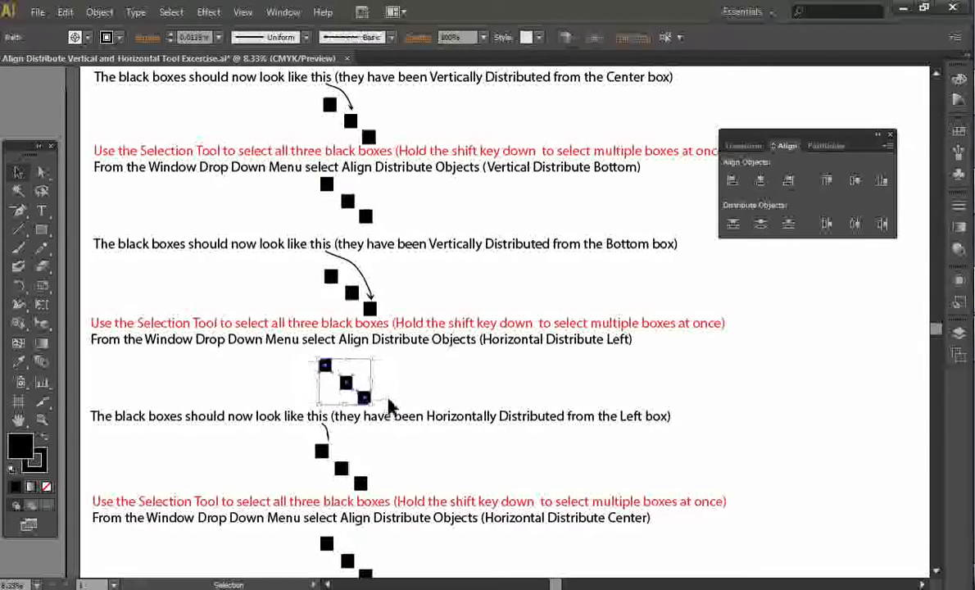
pyautogui.click(828, 226)
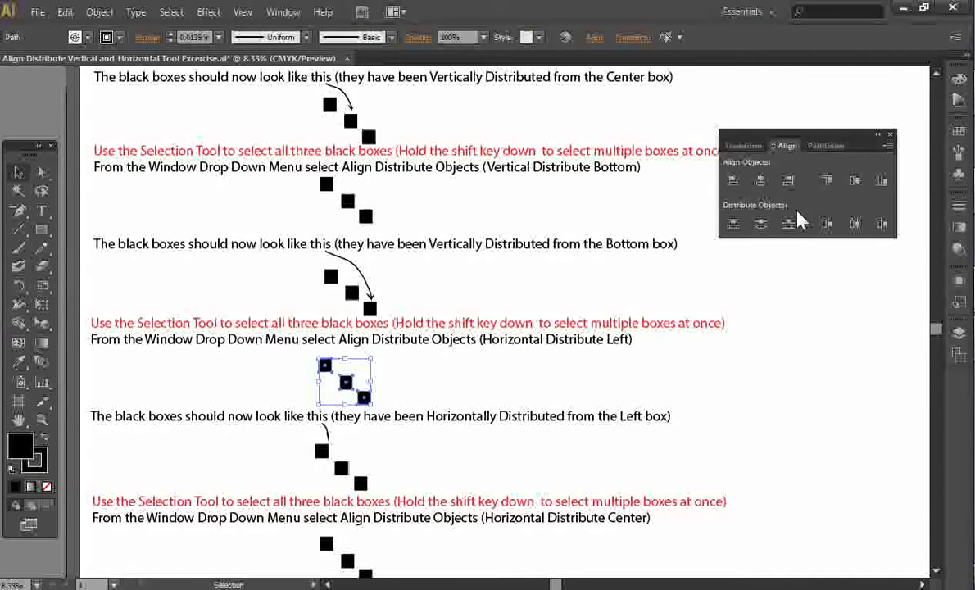
pyautogui.hotkey('ctrl', '+')
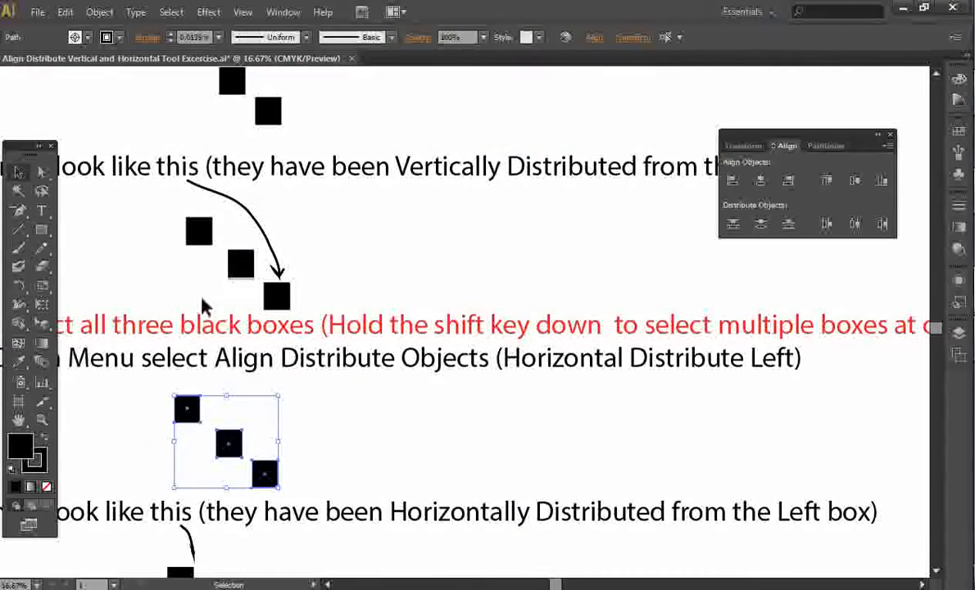
pyautogui.click(18, 419)
pyautogui.moveTo(275, 403); pyautogui.dragTo(308, 286)
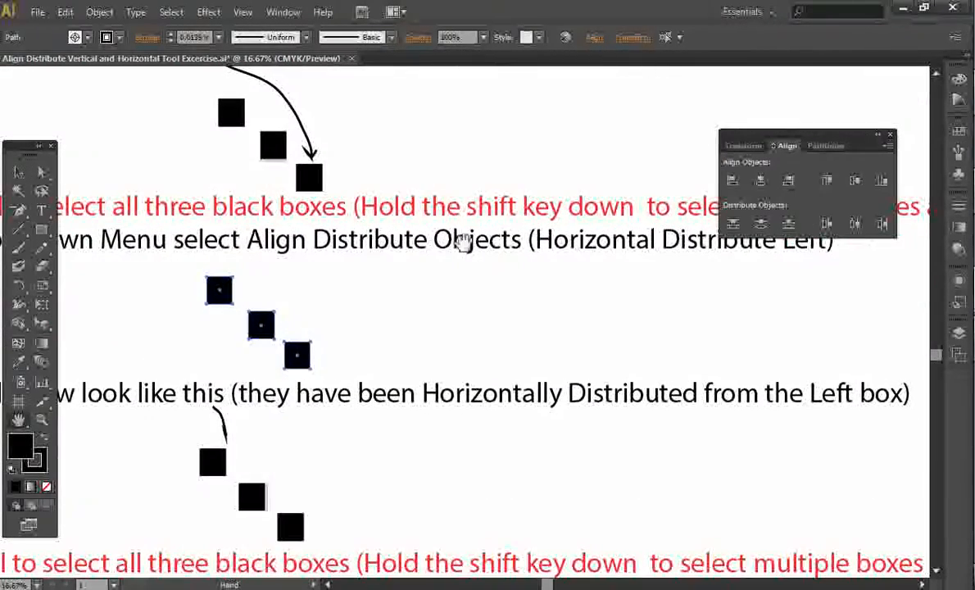
pyautogui.click(827, 225)
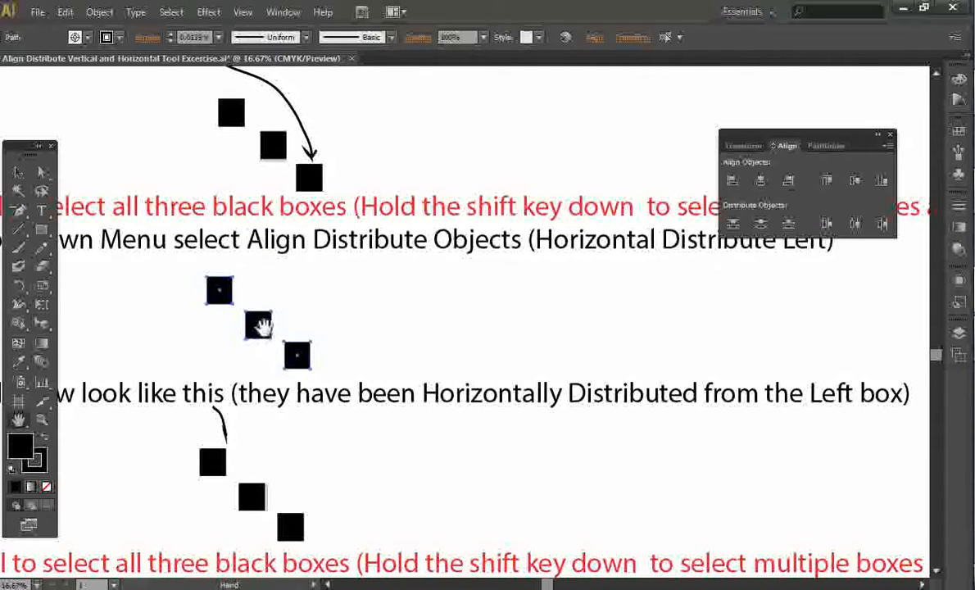
# Inspect the horizontal spacing of the three distributed boxes in the Horizontal Distribute Left exercise up close
pyautogui.hotkey('ctrl', '+')
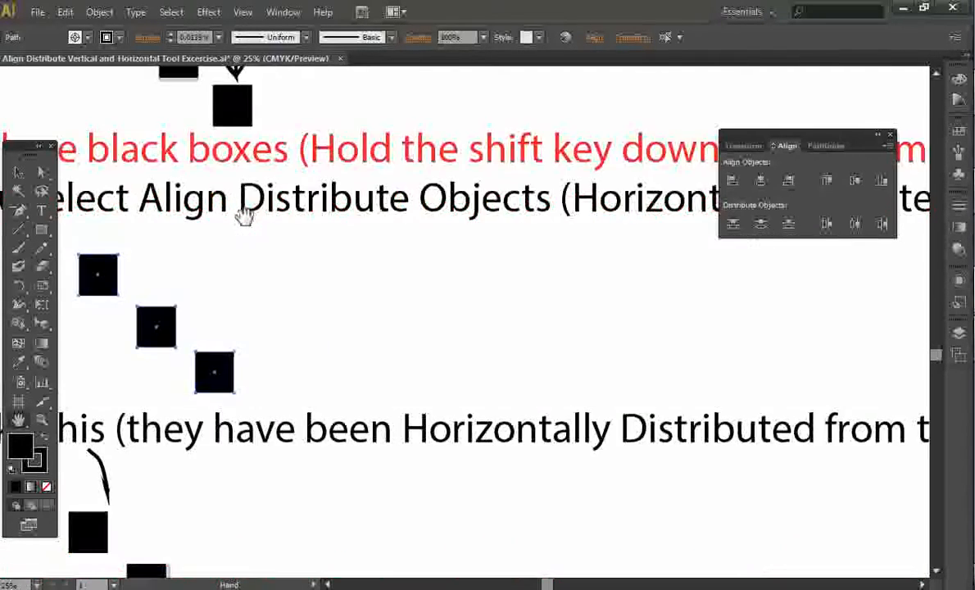
pyautogui.hotkey('ctrl', '+')
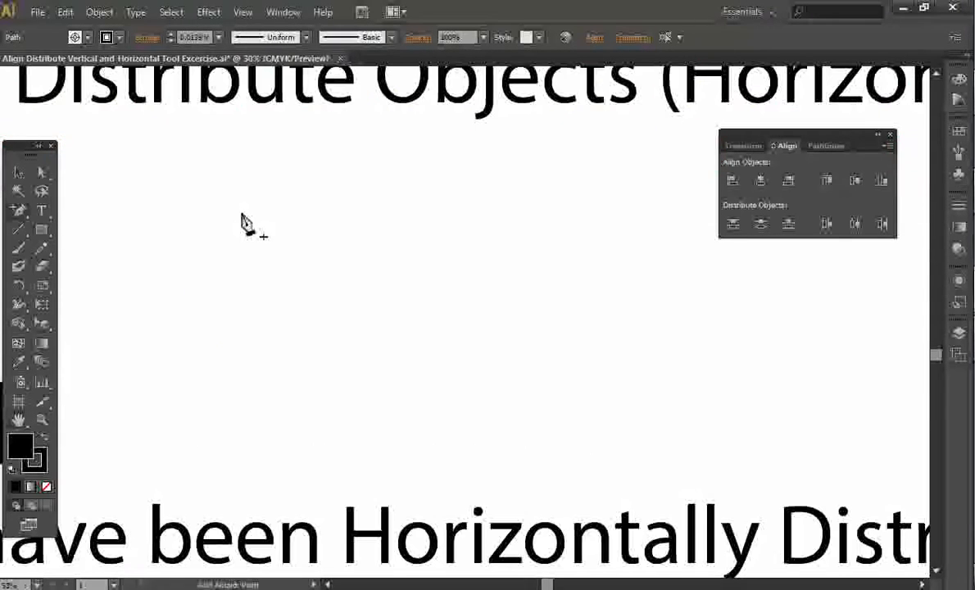
pyautogui.moveTo(123, 376); pyautogui.dragTo(344, 276)
pyautogui.hotkey('ctrl', '+')
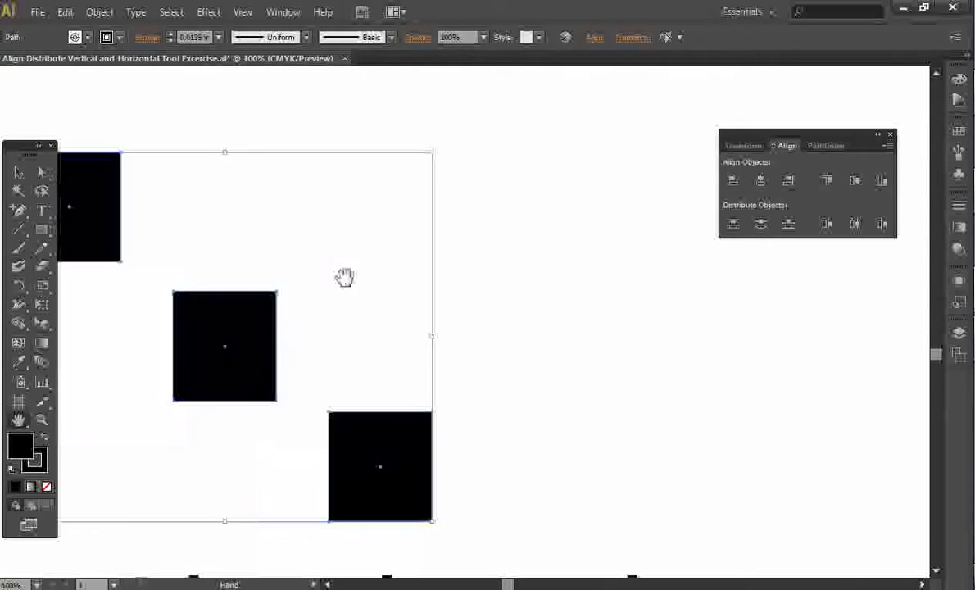
pyautogui.hotkey('ctrl', '-')
pyautogui.hotkey('ctrl', '-')
pyautogui.hotkey('ctrl', '-')
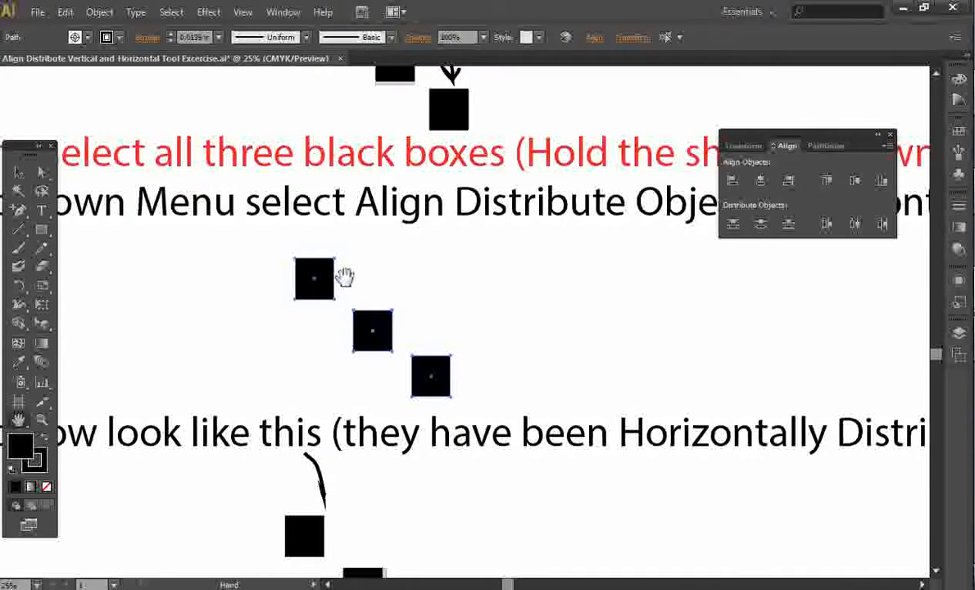
# Undo the last horizontal distribution, reapply Horizontal Distribute Left to the same three boxes and deselect them
pyautogui.hotkey('ctrl', 'z')
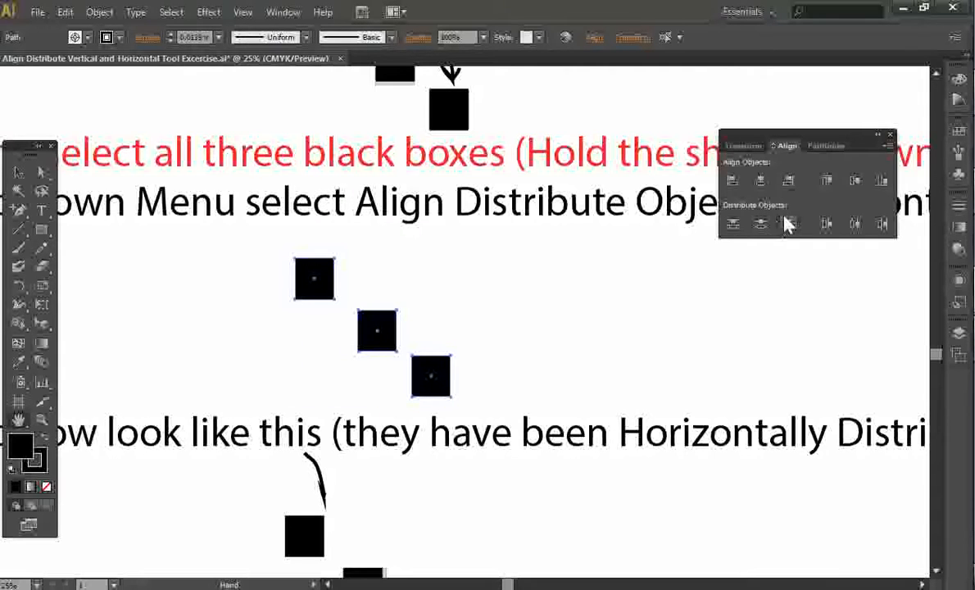
pyautogui.click(827, 224)
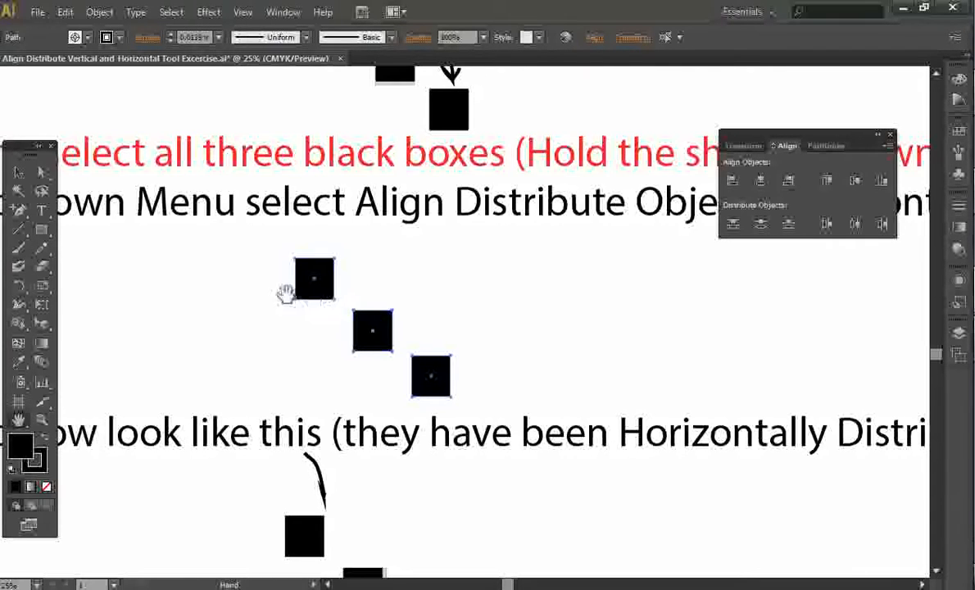
pyautogui.press('v')
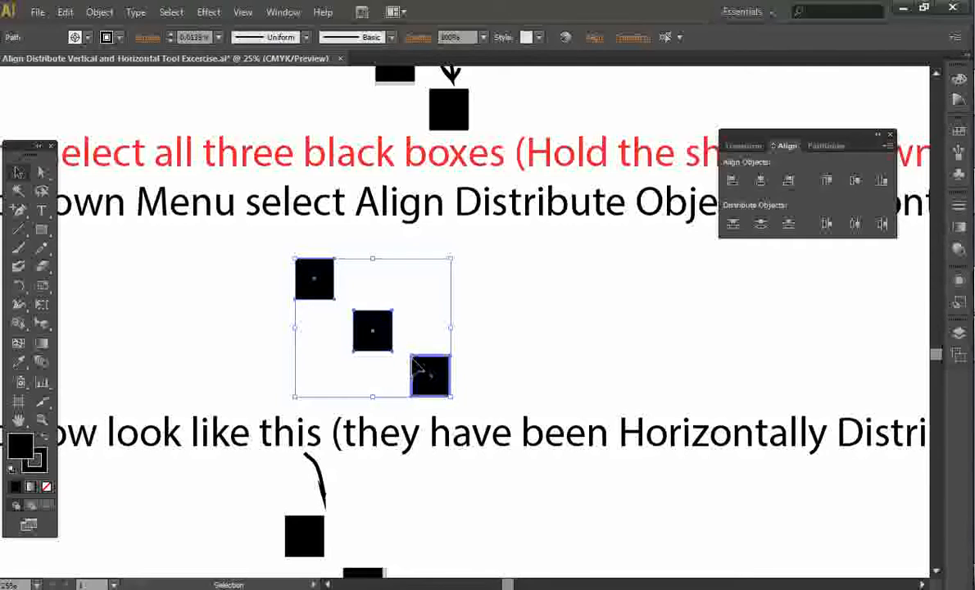
pyautogui.click(516, 348)
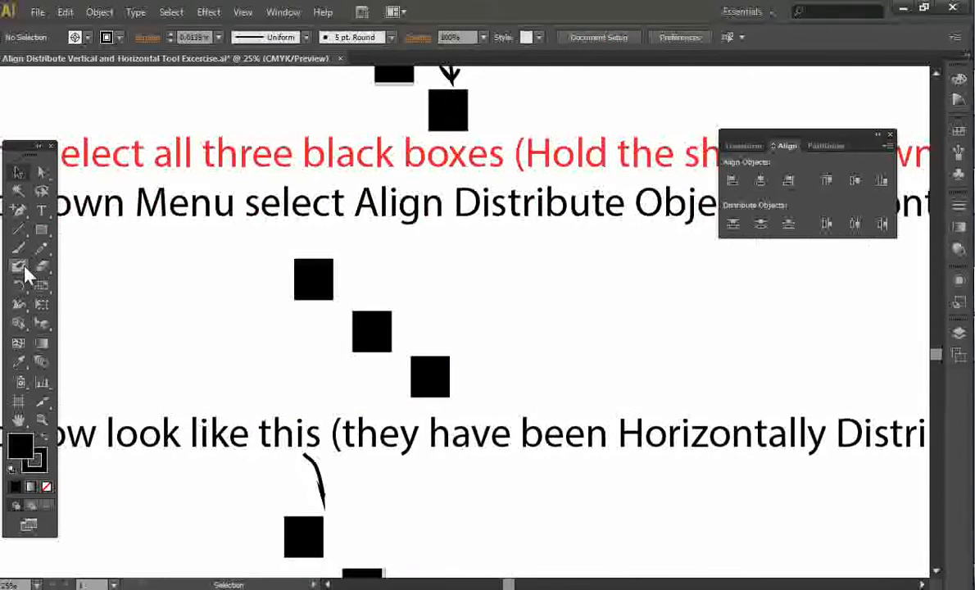
# Examine the example result of the Horizontal Distribute Left exercise, comparing its black boxes with the grey originals behind them
pyautogui.hotkey('ctrl', '-')
pyautogui.hotkey('ctrl', '-')
pyautogui.hotkey('ctrl', '-')
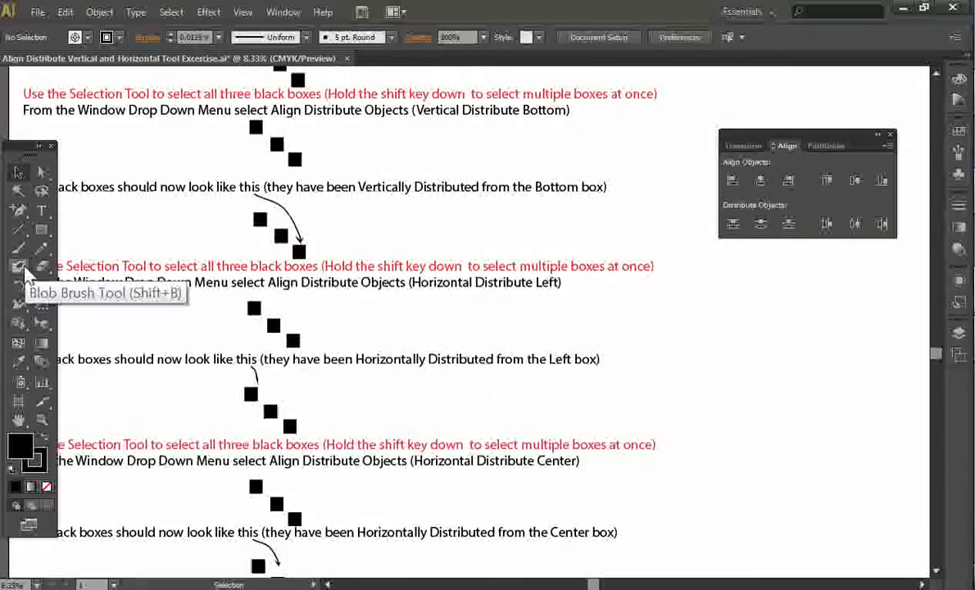
pyautogui.click(18, 419)
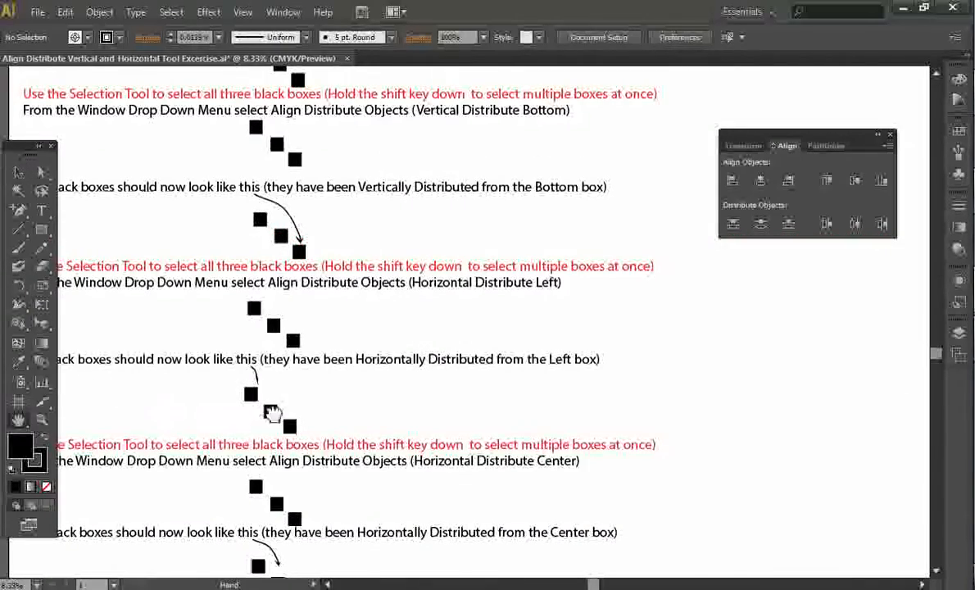
pyautogui.moveTo(271, 412); pyautogui.dragTo(292, 250)
pyautogui.hotkey('ctrl', '+')
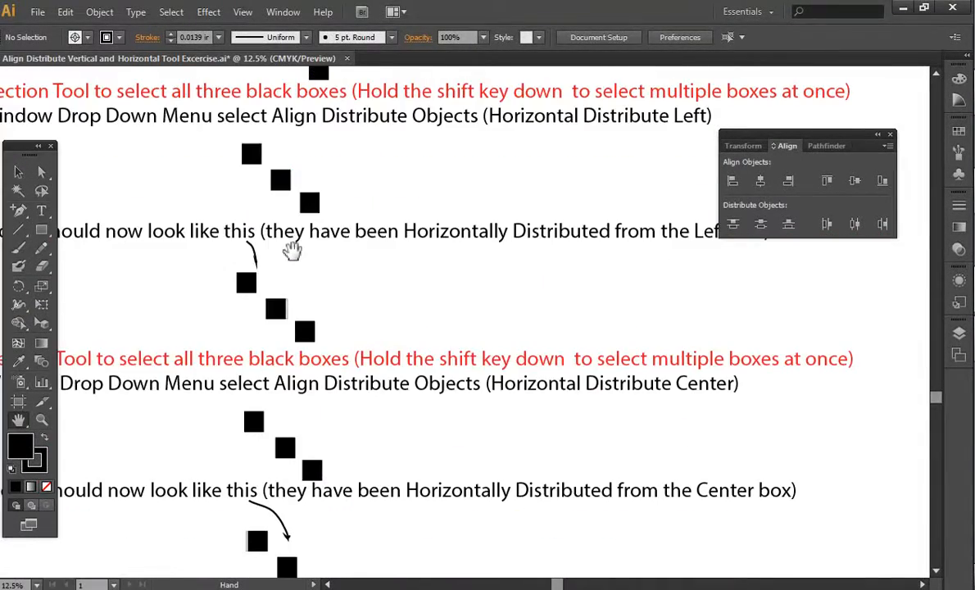
pyautogui.hotkey('ctrl', '+')
pyautogui.hotkey('ctrl', '+')
pyautogui.hotkey('ctrl', '+')
pyautogui.moveTo(235, 276); pyautogui.dragTo(459, 272)
pyautogui.hotkey('ctrl', '+')
pyautogui.hotkey('ctrl', '+')
pyautogui.hotkey('ctrl', '-')
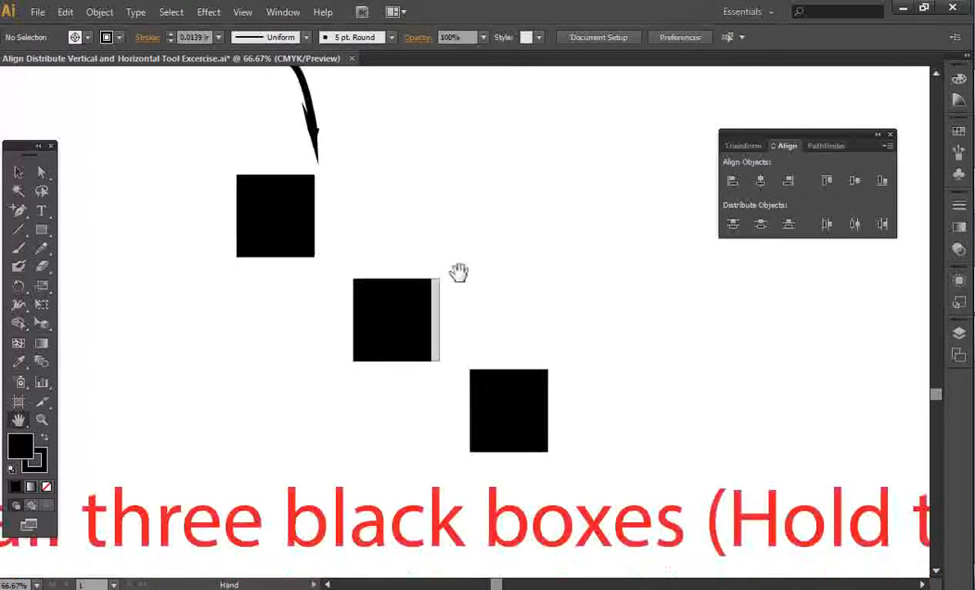
pyautogui.hotkey('ctrl', '-')
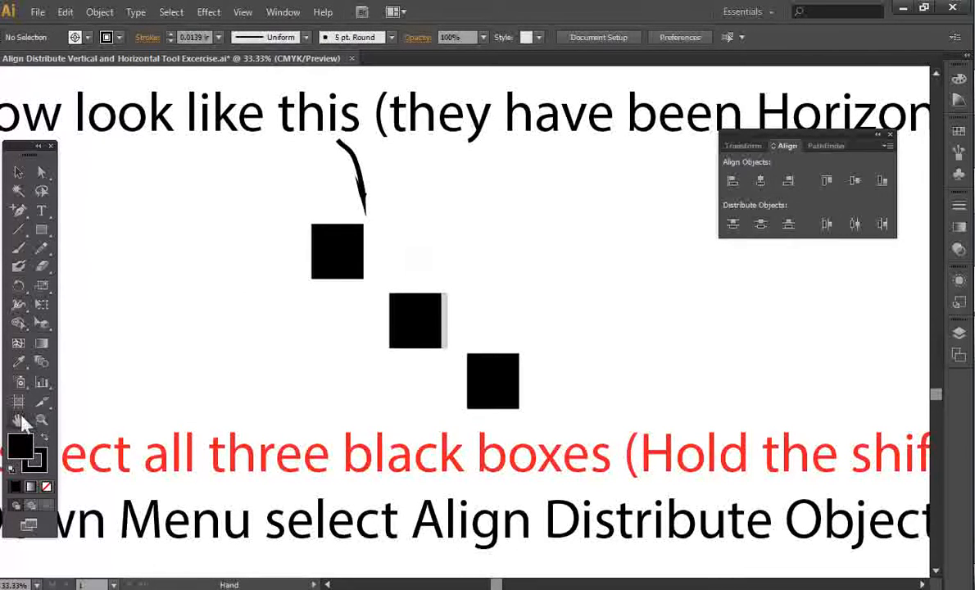
# Select the three black boxes of the Horizontal Distribute Center exercise and apply Horizontal Distribute Center to them
pyautogui.moveTo(129, 329); pyautogui.dragTo(222, 180)
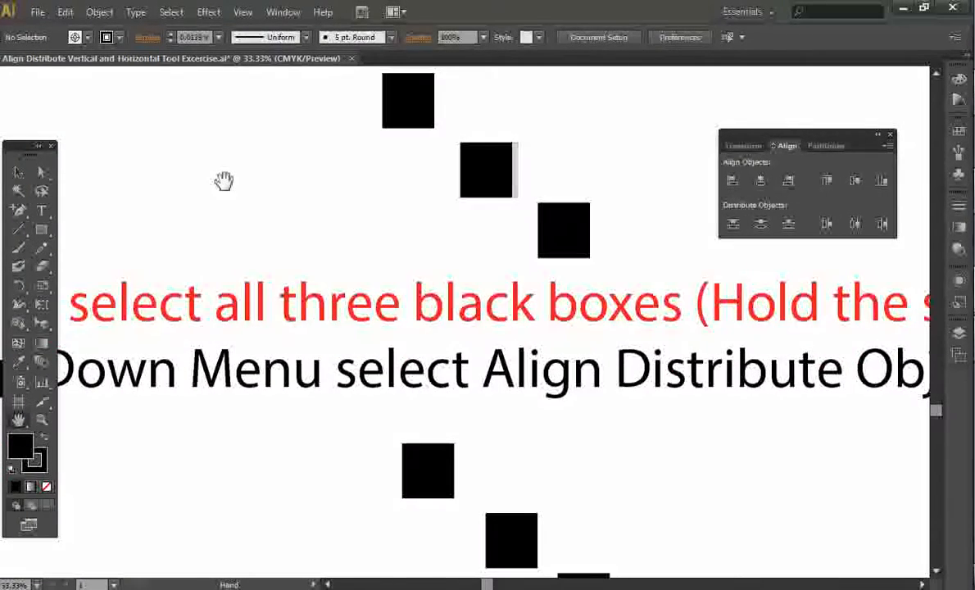
pyautogui.hotkey('ctrl', '-')
pyautogui.hotkey('ctrl', '-')
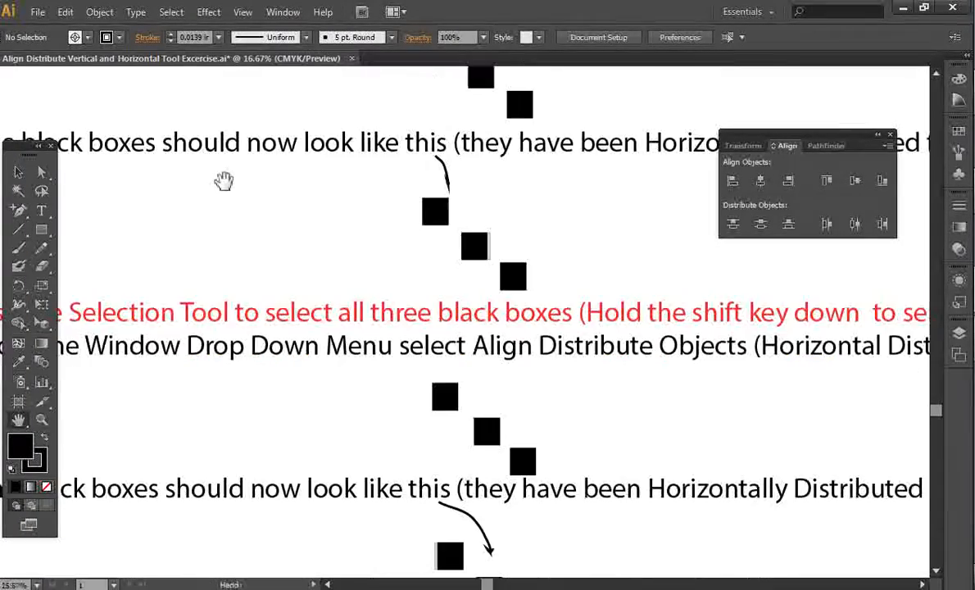
pyautogui.hotkey('ctrl', '-')
pyautogui.moveTo(420, 379); pyautogui.dragTo(483, 346)
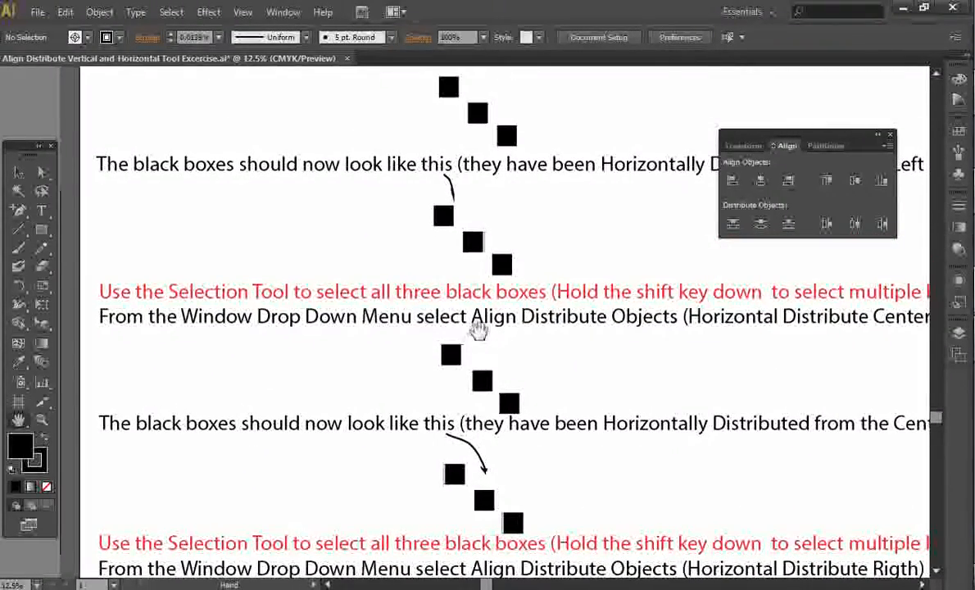
pyautogui.press('v')
pyautogui.moveTo(419, 358); pyautogui.dragTo(572, 409)
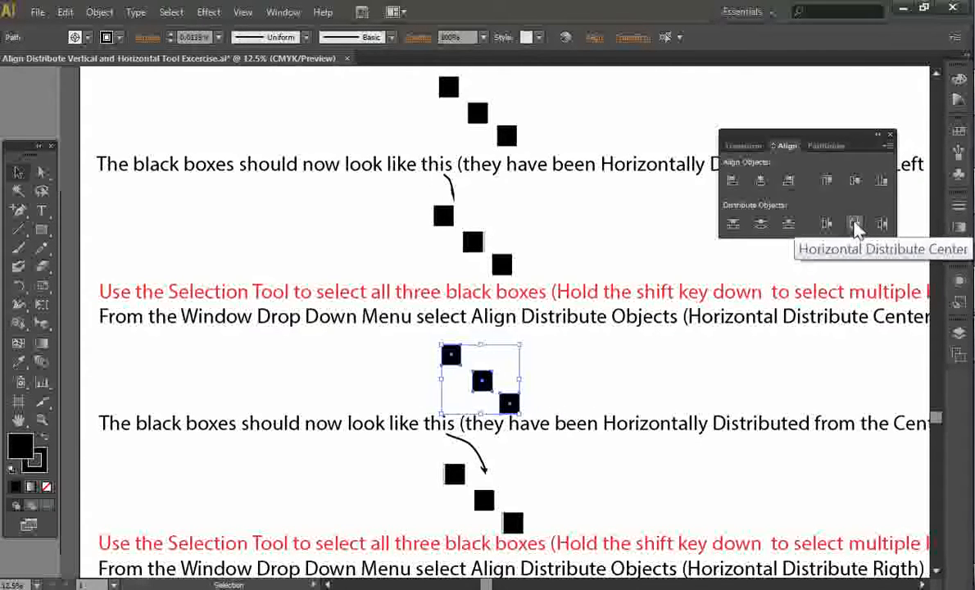
pyautogui.click(856, 228)
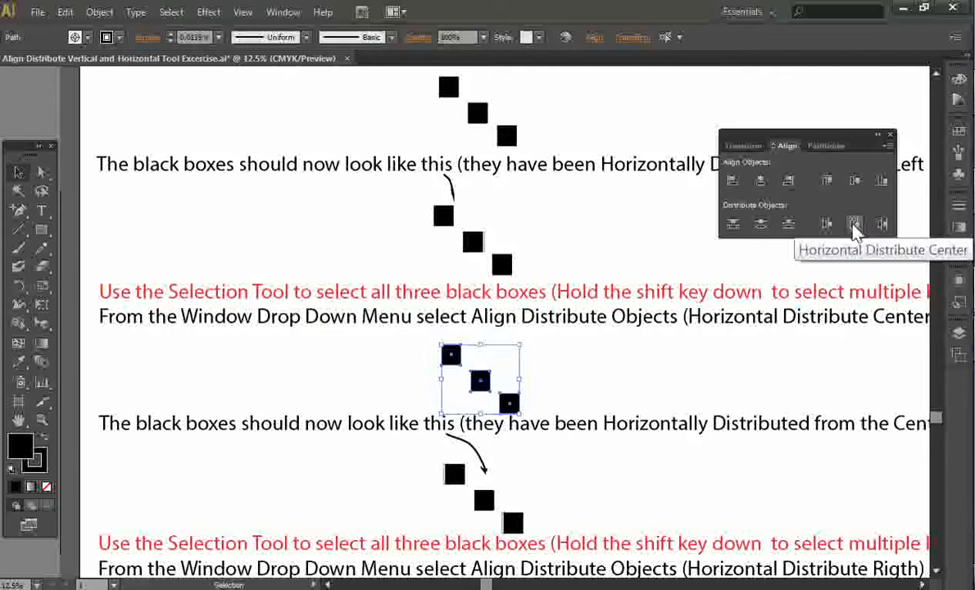
pyautogui.click(852, 231)
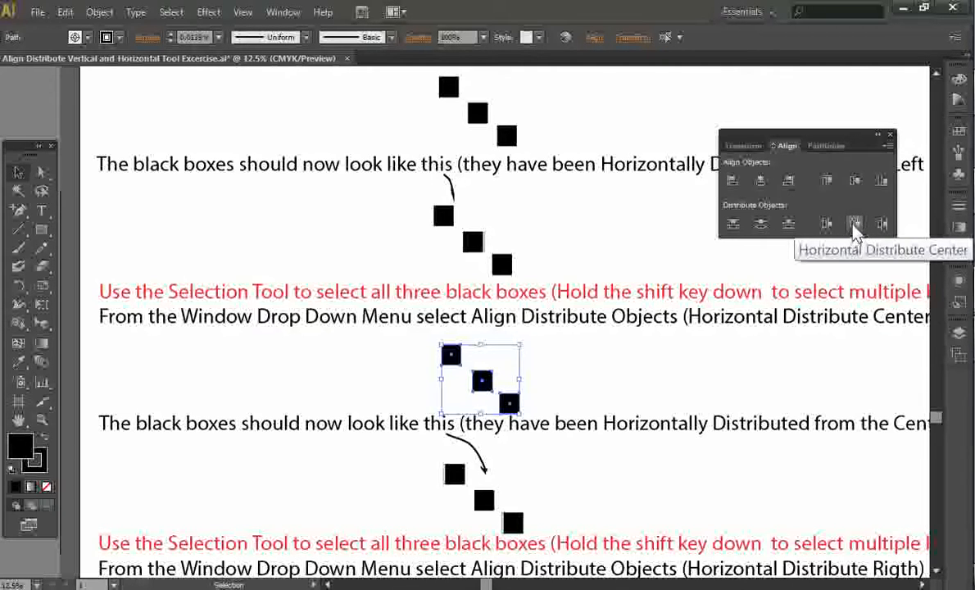
pyautogui.click(855, 232)
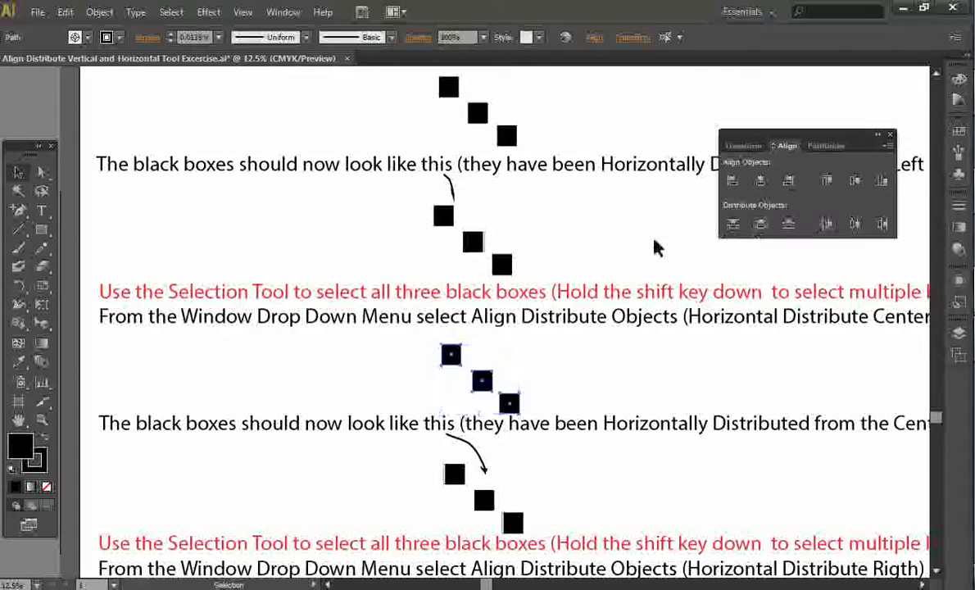
# Examine the example result of the Horizontal Distribute Center exercise, checking its first and third black boxes against the grey originals
pyautogui.click(19, 419)
pyautogui.scroll(-4, 290, 370)
pyautogui.hscroll(2, 290, 370)
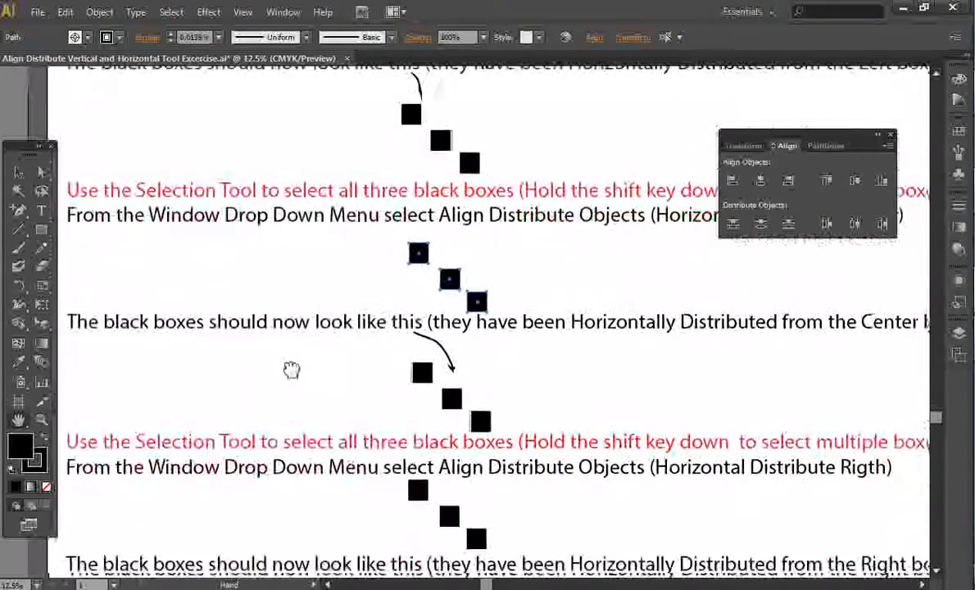
pyautogui.hotkey('ctrl', '+')
pyautogui.hotkey('ctrl', '+')
pyautogui.hotkey('ctrl', '+')
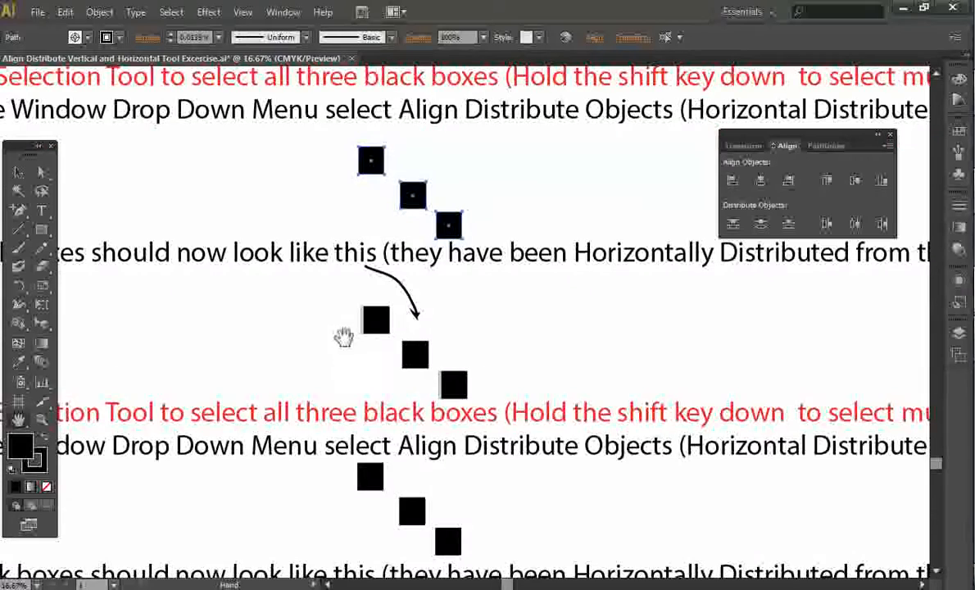
pyautogui.press('v')
pyautogui.click(297, 342)
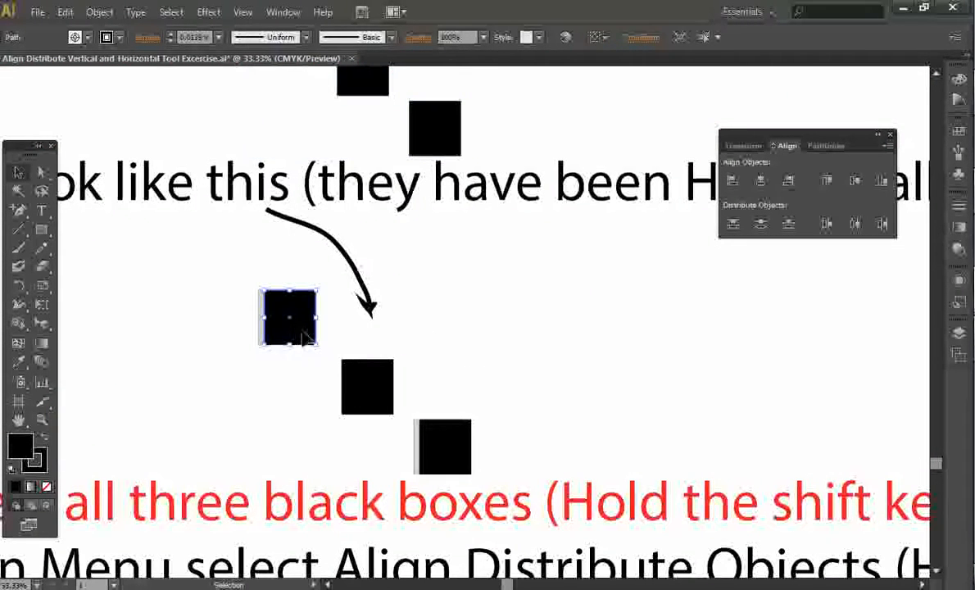
pyautogui.click(420, 447)
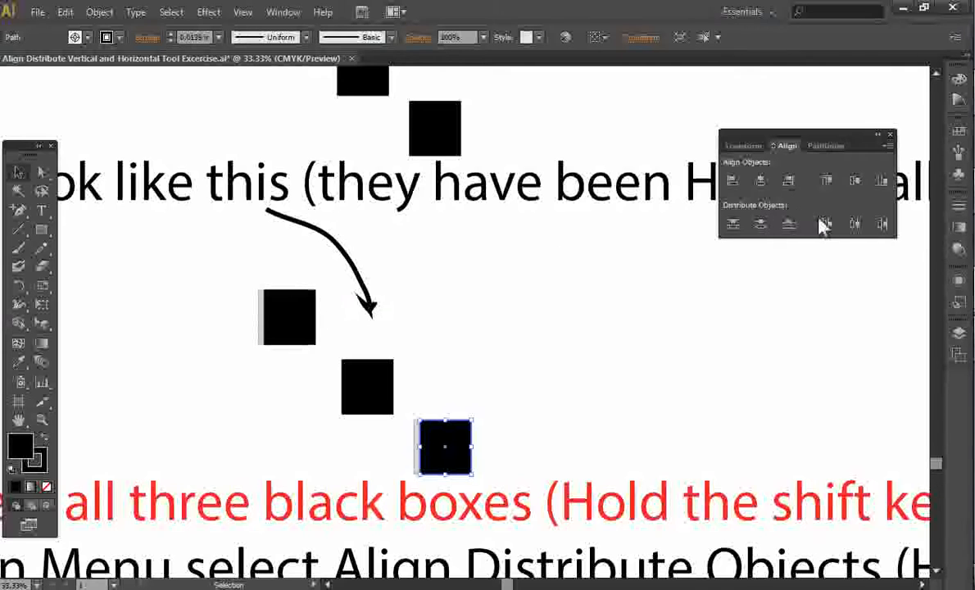
pyautogui.click(264, 222)
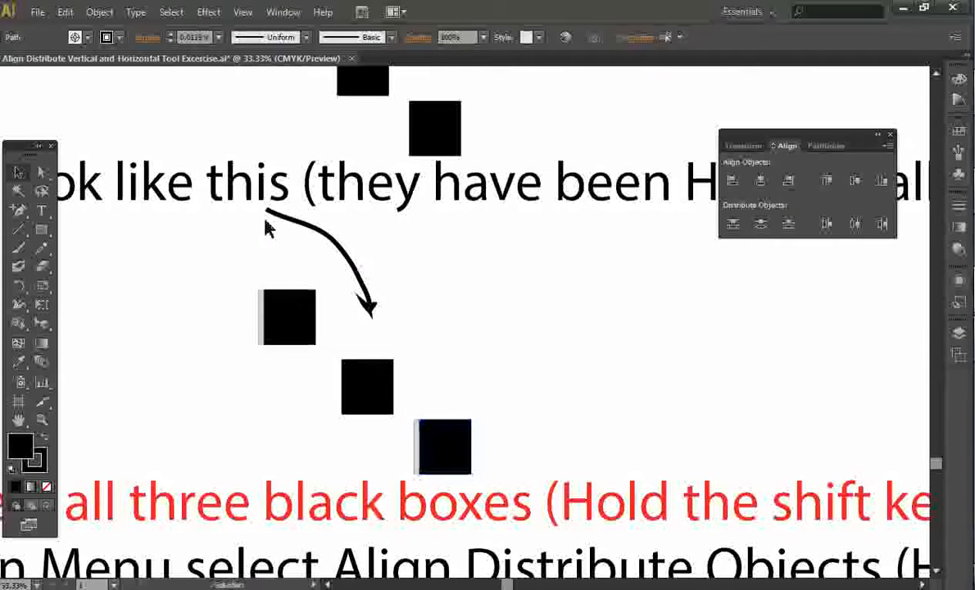
# Inspect the middle box and the grey originals in the Horizontal Distribute Center example at higher magnification
pyautogui.click(18, 420)
pyautogui.moveTo(240, 413); pyautogui.dragTo(285, 353)
pyautogui.hotkey('ctrl', '+')
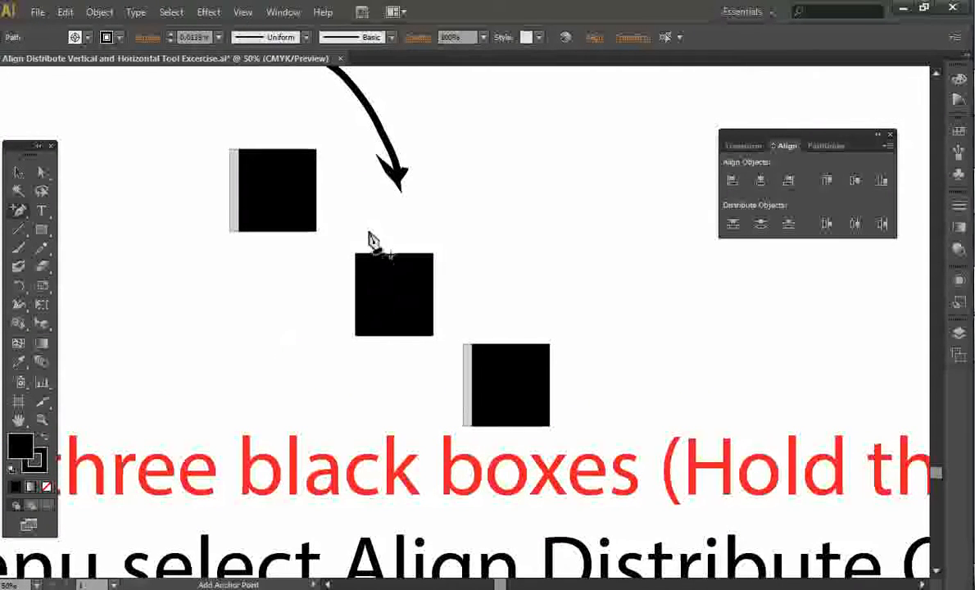
pyautogui.press('v')
pyautogui.click(318, 234)
pyautogui.click(397, 283)
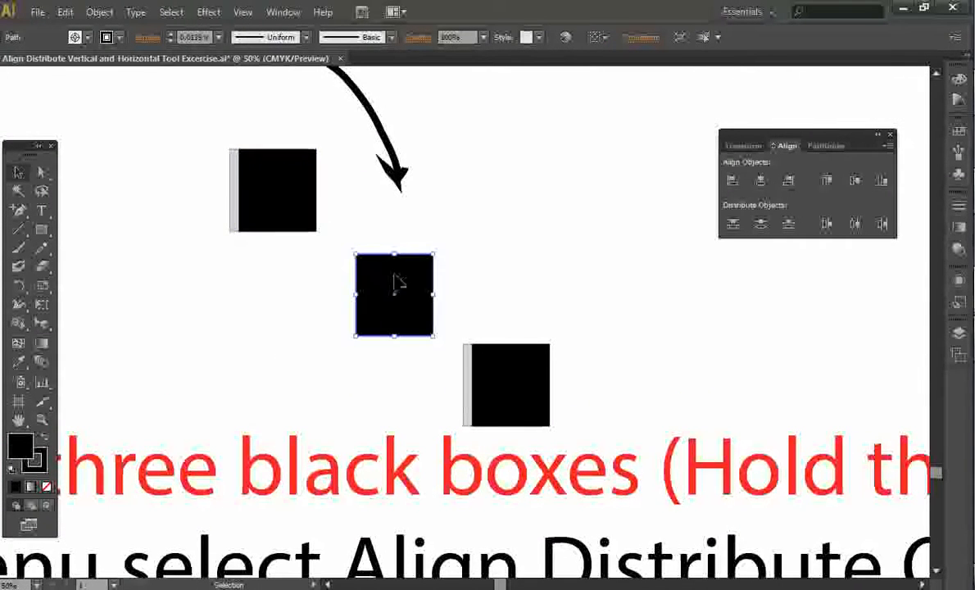
pyautogui.click(473, 351)
pyautogui.hotkey('ctrl', 'a')
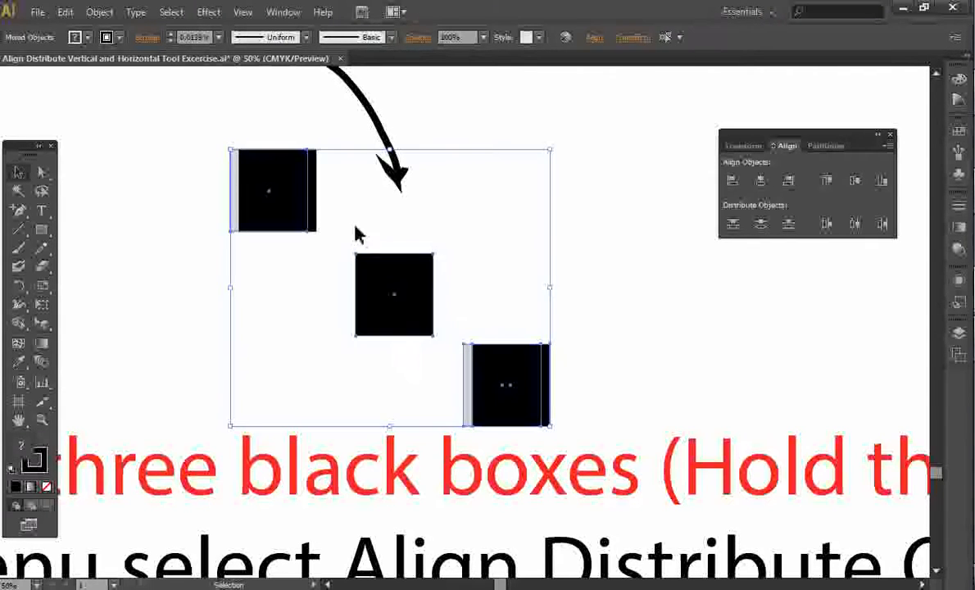
pyautogui.click(283, 342)
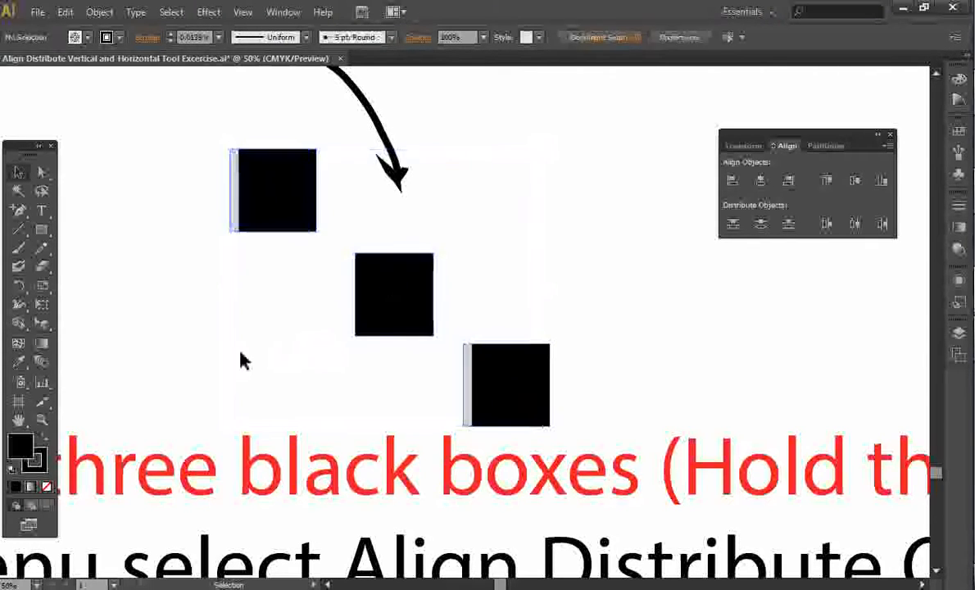
pyautogui.click(20, 419)
pyautogui.moveTo(215, 421); pyautogui.dragTo(287, 302)
pyautogui.hotkey('ctrl', '+')
pyautogui.hotkey('ctrl', '+')
pyautogui.hotkey('ctrl', '+')
pyautogui.hotkey('ctrl', '+')
pyautogui.press('+')
pyautogui.hotkey('ctrl', '-')
pyautogui.hotkey('ctrl', '-')
pyautogui.hotkey('ctrl', '-')
pyautogui.hotkey('ctrl', '-')
pyautogui.hotkey('ctrl', '-')
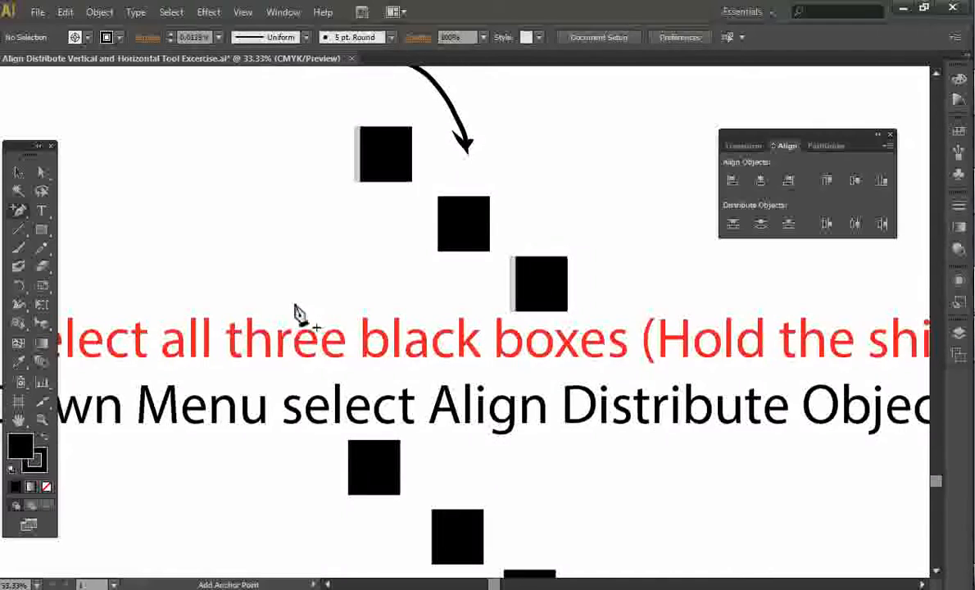
# Select the three black boxes of the Horizontal Distribute Right exercise and apply Horizontal Distribute Right to them
pyautogui.click(20, 420)
pyautogui.moveTo(233, 444); pyautogui.dragTo(421, 385)
pyautogui.hotkey('ctrl', '-')
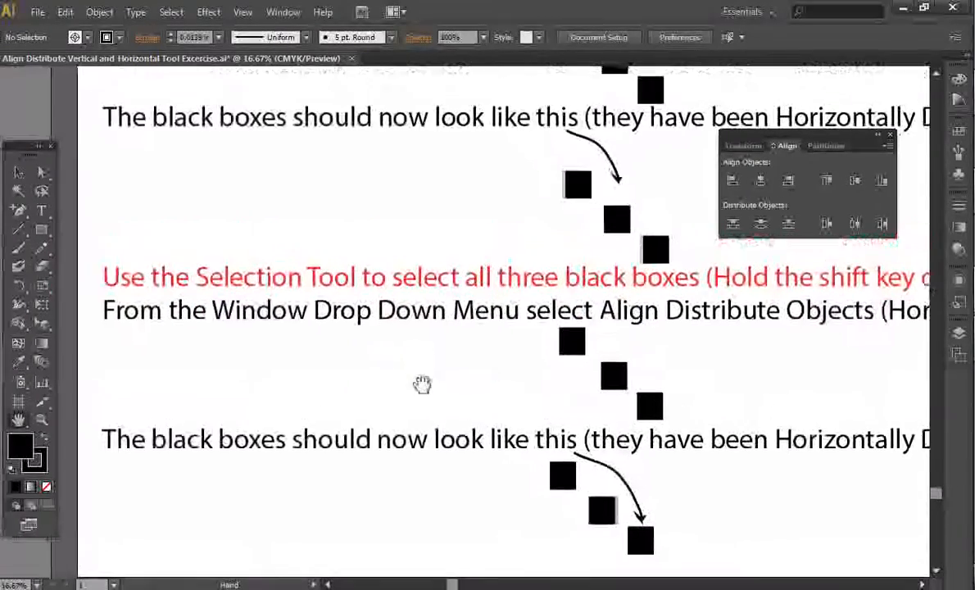
pyautogui.moveTo(620, 362); pyautogui.dragTo(588, 377)
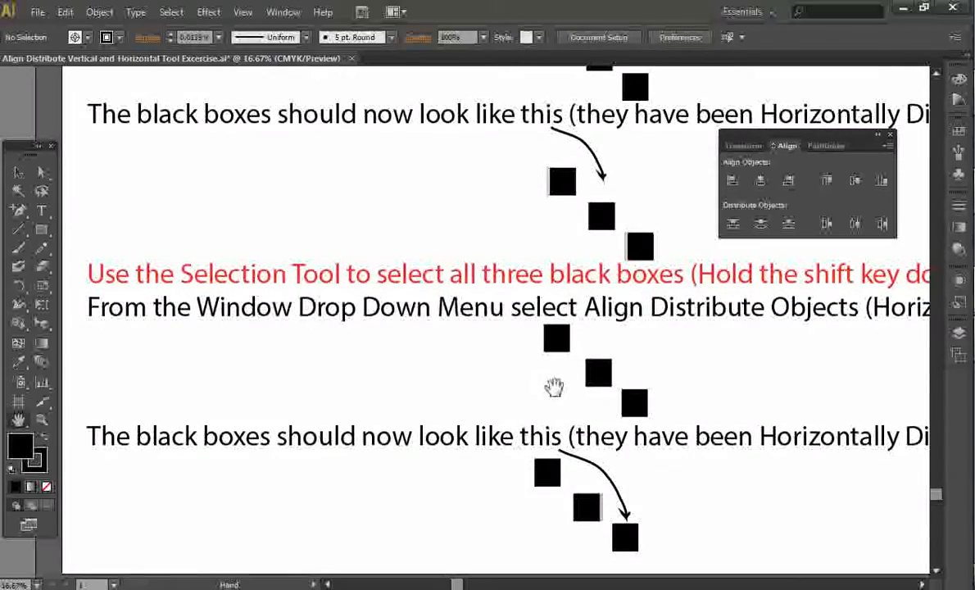
pyautogui.moveTo(534, 400)
pyautogui.mouseDown()
pyautogui.moveTo(484, 344)
pyautogui.moveTo(517, 398)
pyautogui.mouseUp()
pyautogui.moveTo(453, 338); pyautogui.dragTo(362, 367)
pyautogui.moveTo(341, 326); pyautogui.dragTo(498, 330)
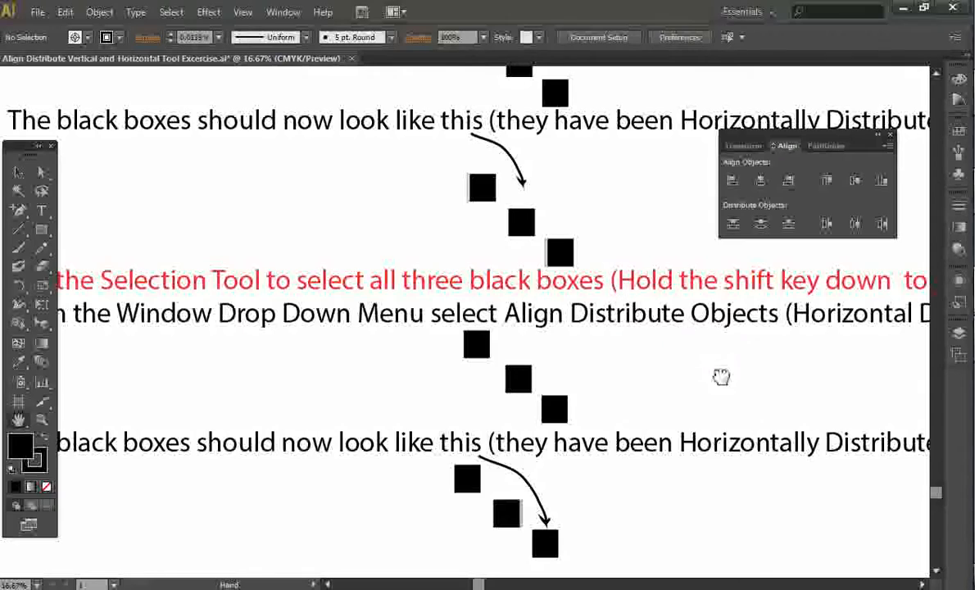
pyautogui.moveTo(721, 377); pyautogui.dragTo(570, 348)
pyautogui.moveTo(703, 366); pyautogui.dragTo(651, 354)
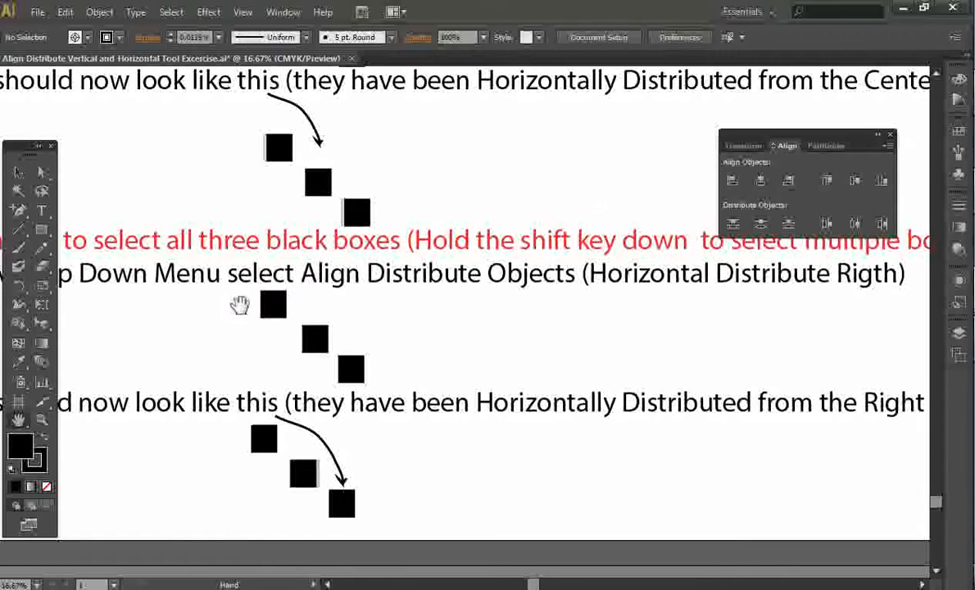
pyautogui.press('v')
pyautogui.moveTo(270, 335); pyautogui.dragTo(390, 384)
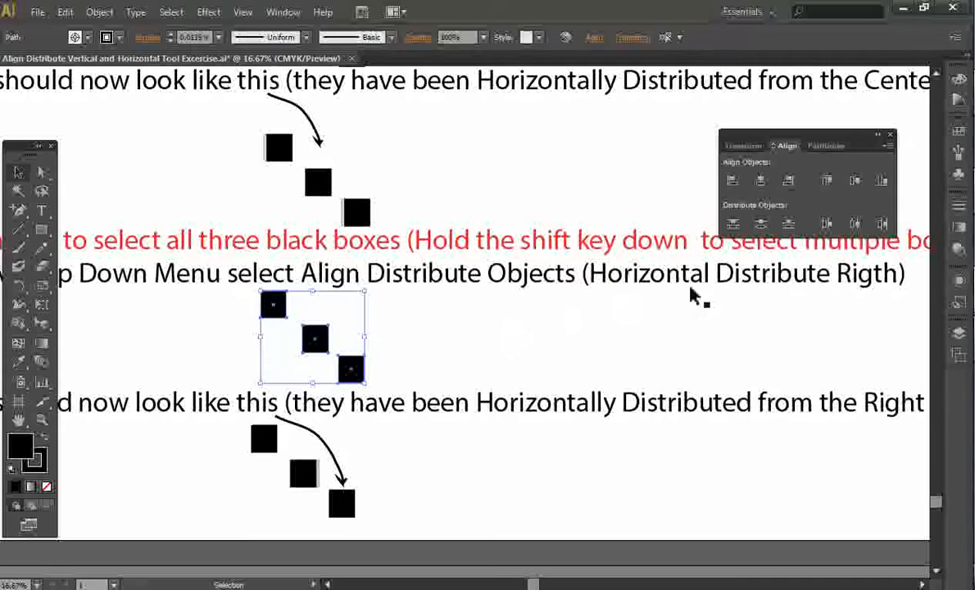
pyautogui.click(888, 229)
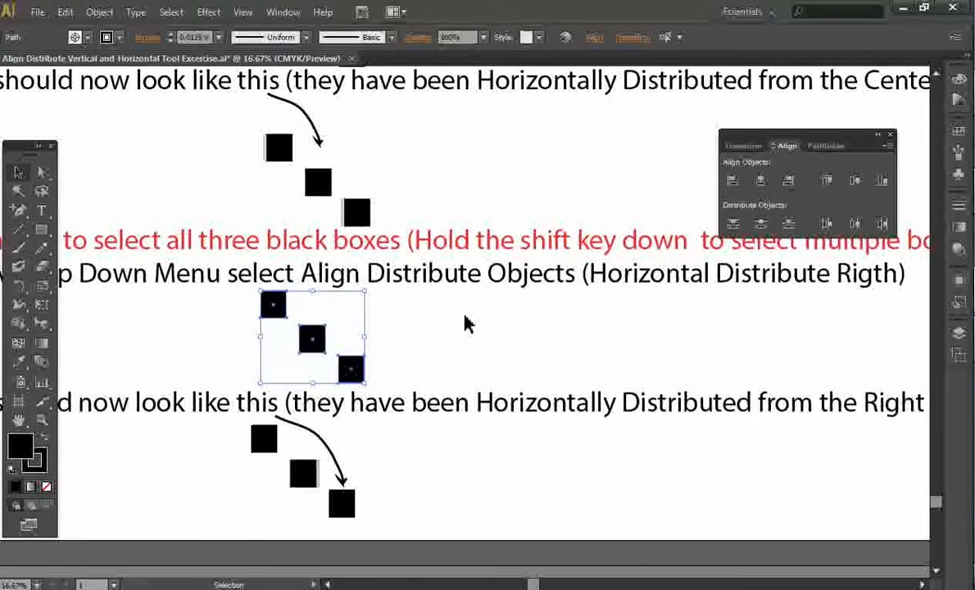
# Undo and reapply Horizontal Distribute Right twice on the same three boxes to compare the middle box's position
pyautogui.hotkey('ctrl', 'z')
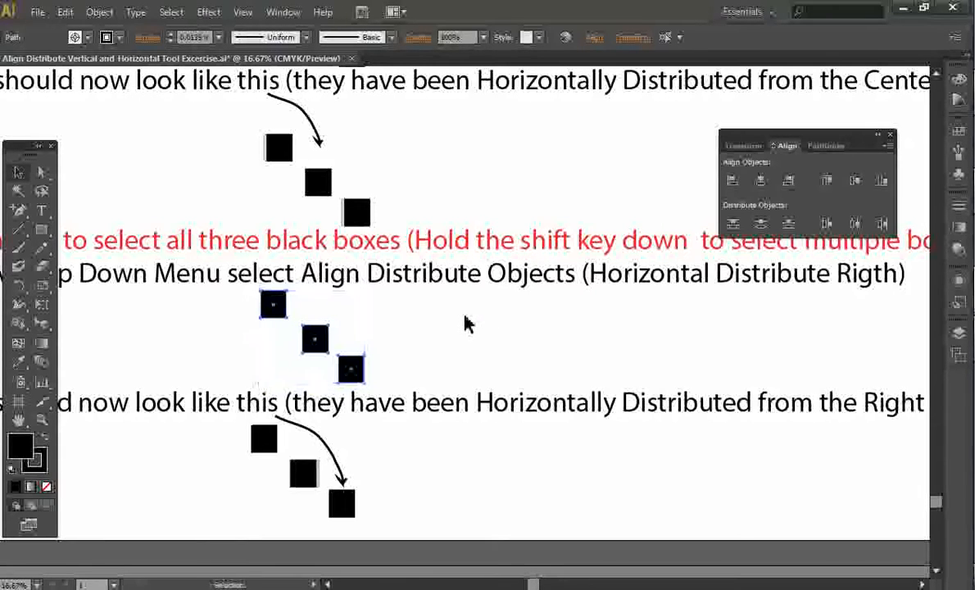
pyautogui.click(884, 224)
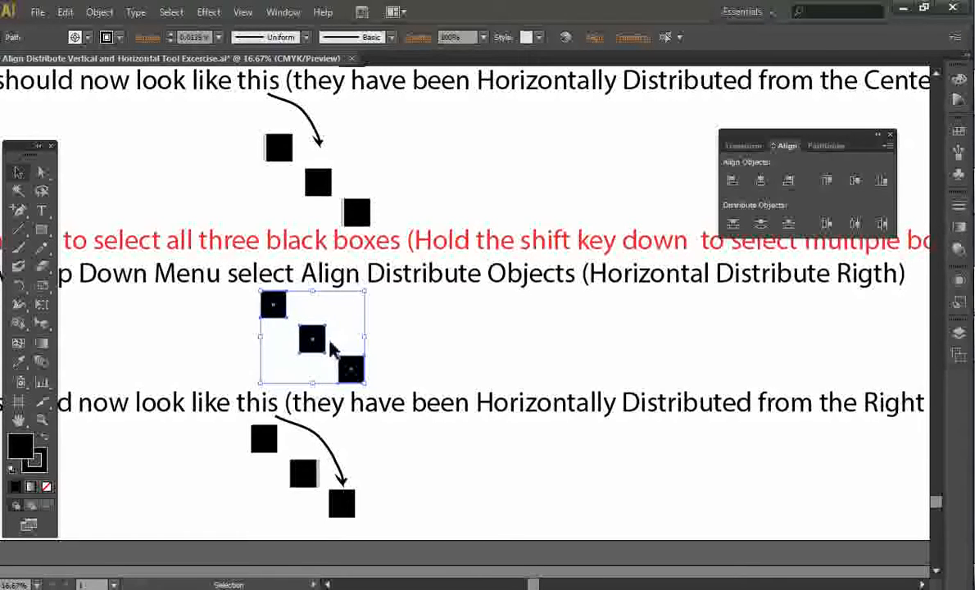
pyautogui.hotkey('ctrl', 'z')
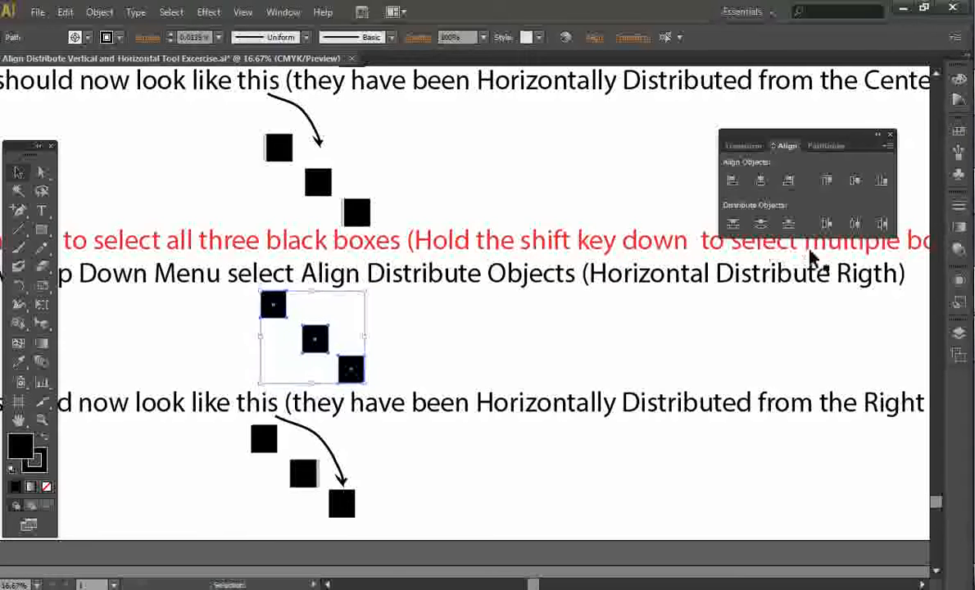
pyautogui.click(885, 226)
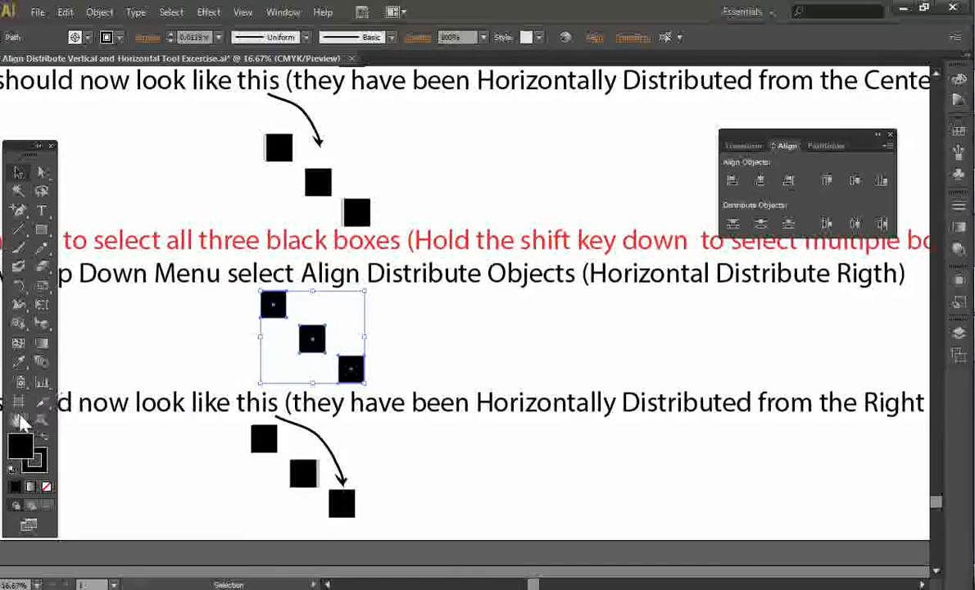
# Examine the example result of the Horizontal Distribute Right exercise, comparing its black boxes with the grey originals behind them
pyautogui.click(18, 419)
pyautogui.moveTo(277, 398); pyautogui.dragTo(344, 264)
pyautogui.hotkey('ctrl', '=')
pyautogui.hotkey('ctrl', '=')
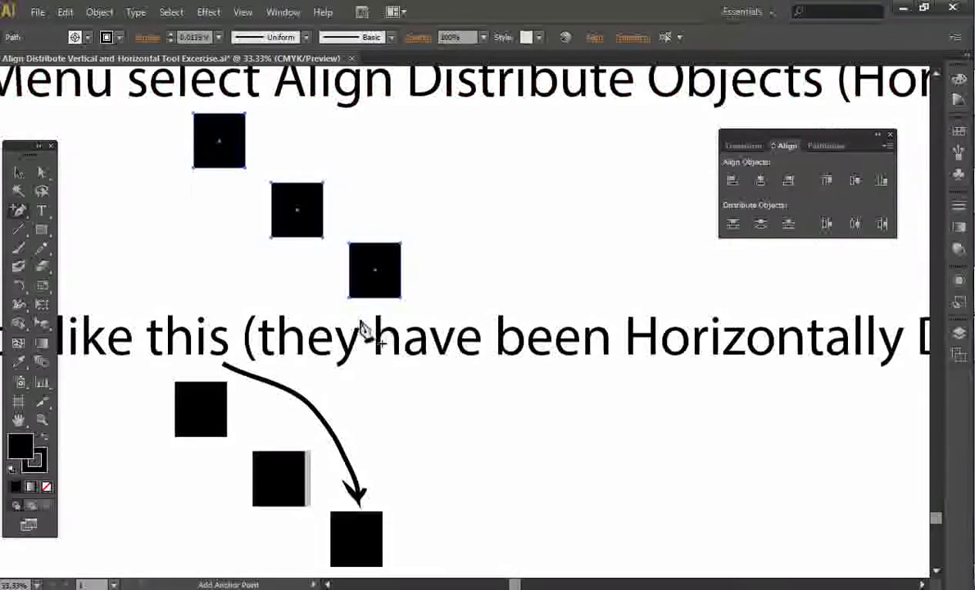
pyautogui.moveTo(196, 468); pyautogui.dragTo(233, 331)
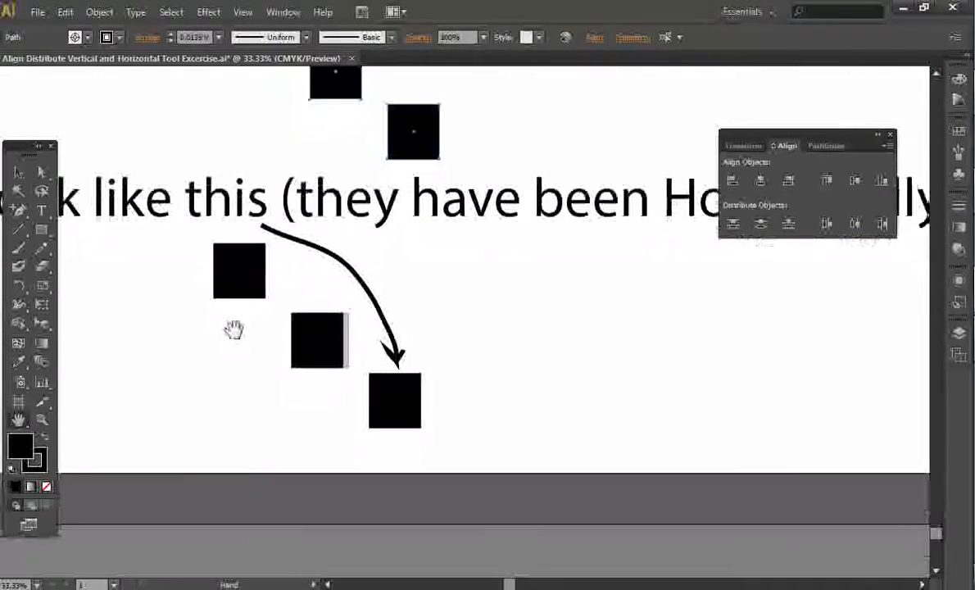
pyautogui.hotkey('ctrl', '=')
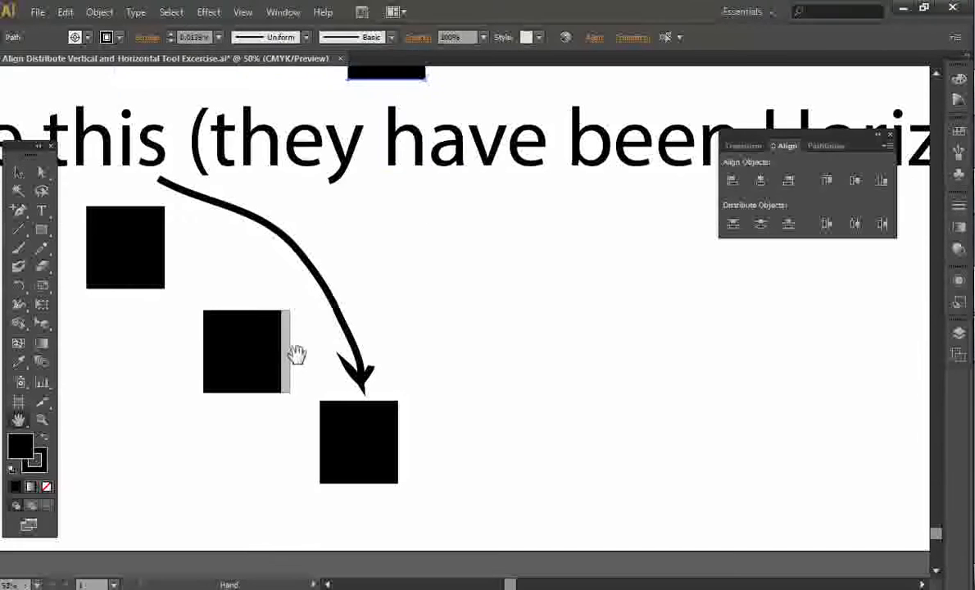
pyautogui.press('v')
pyautogui.hotkey('ctrl', 'a')
pyautogui.hotkey('ctrl', 'g')
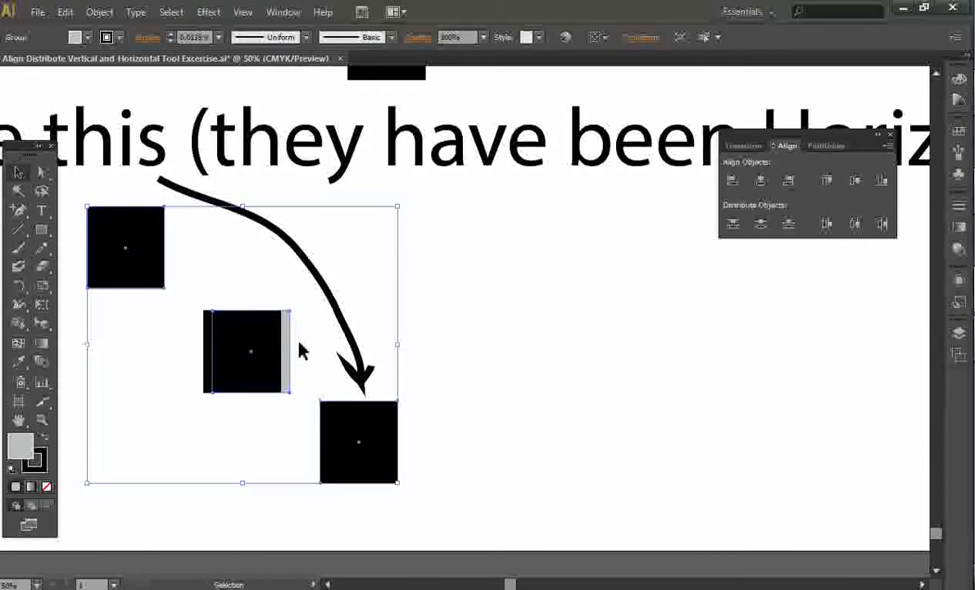
pyautogui.moveTo(208, 373); pyautogui.dragTo(209, 374)
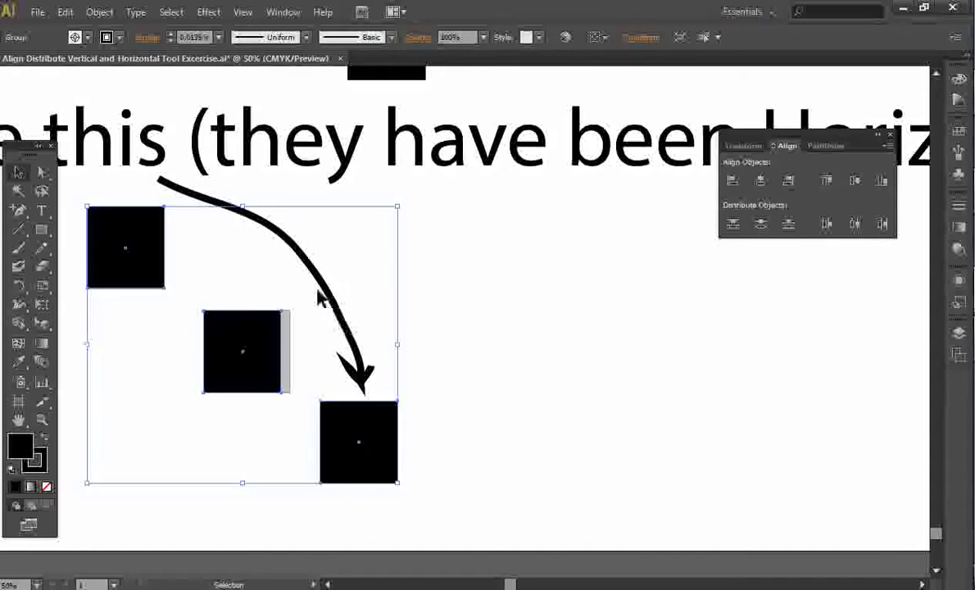
# Review the Horizontal Distribute Left, Center and Right exercises together in an overview of the page
pyautogui.scroll(1, 321, 297)
pyautogui.scroll(-4, 322, 295)
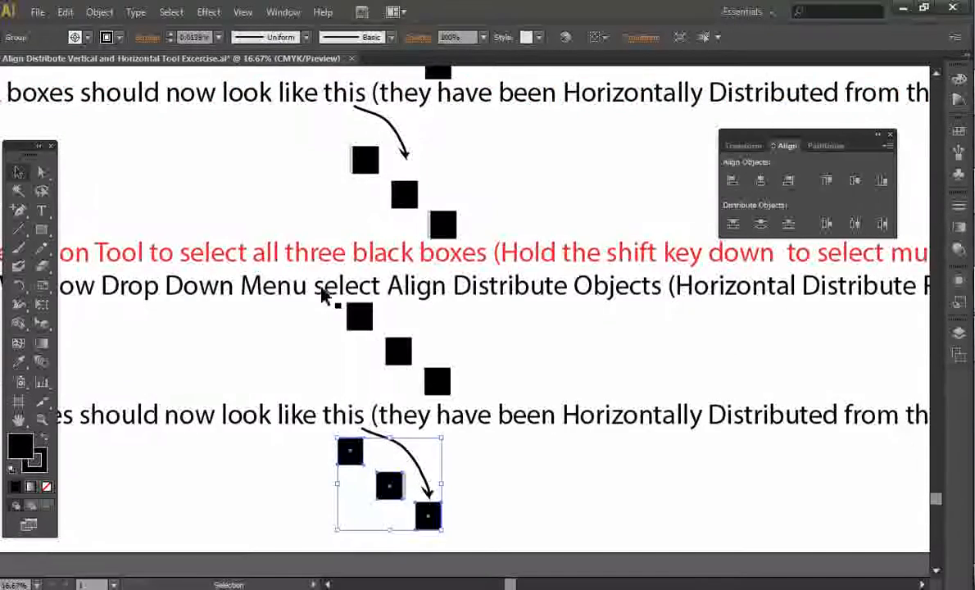
pyautogui.scroll(-1, 324, 291)
pyautogui.scroll(-1, 413, 260)
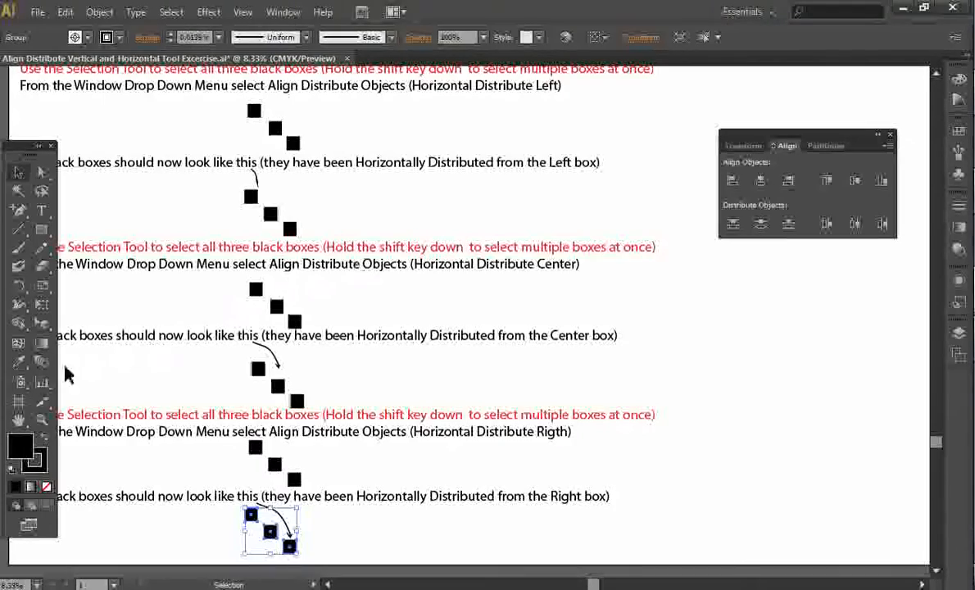
pyautogui.click(18, 419)
pyautogui.moveTo(311, 221); pyautogui.dragTo(396, 295)
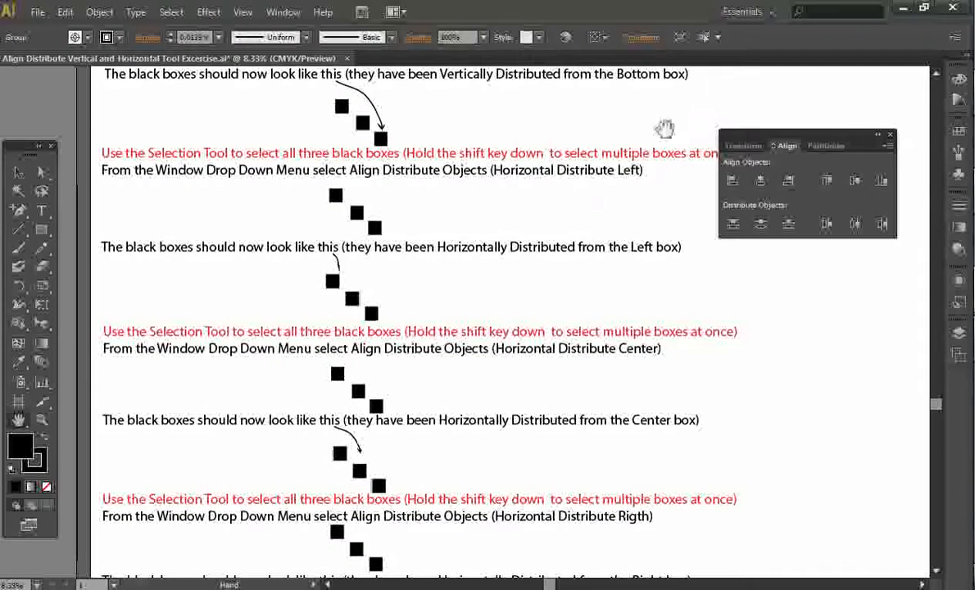